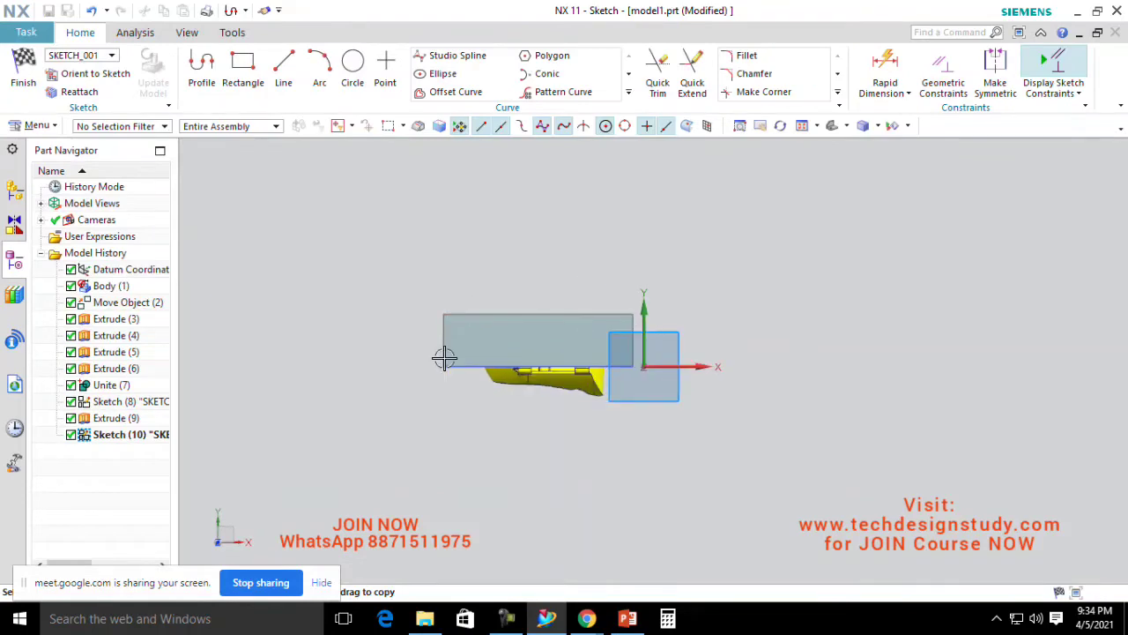
Step: Finish the unneeded sketch and select the block's rectangular outline as the Extrude section using Region Boundary Curves
left_click(23, 72)
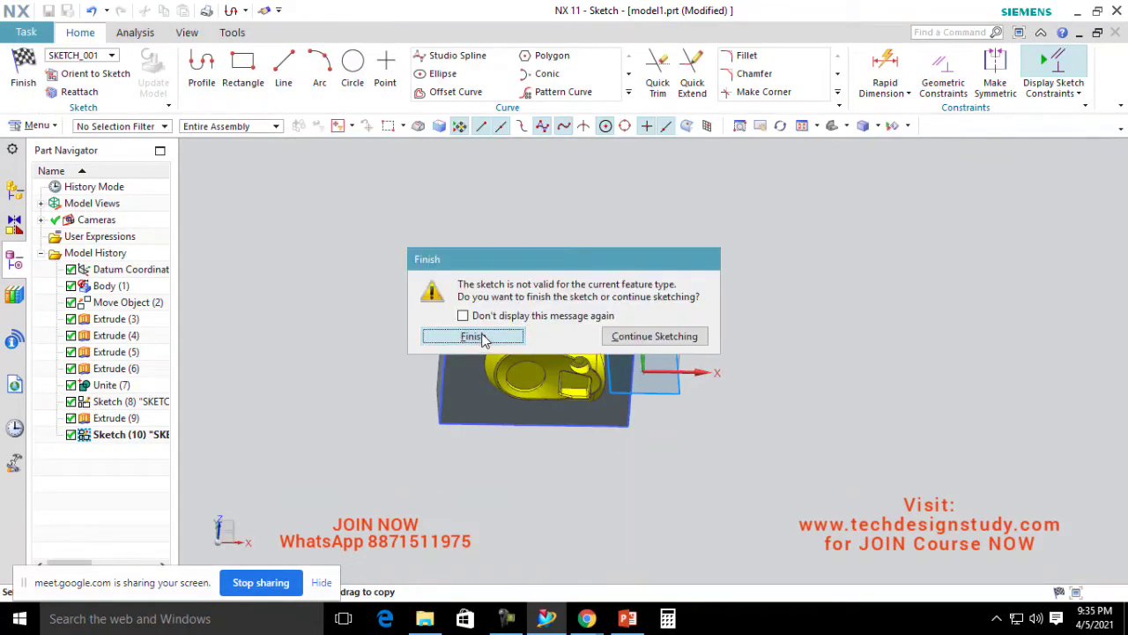
left_click(446, 335)
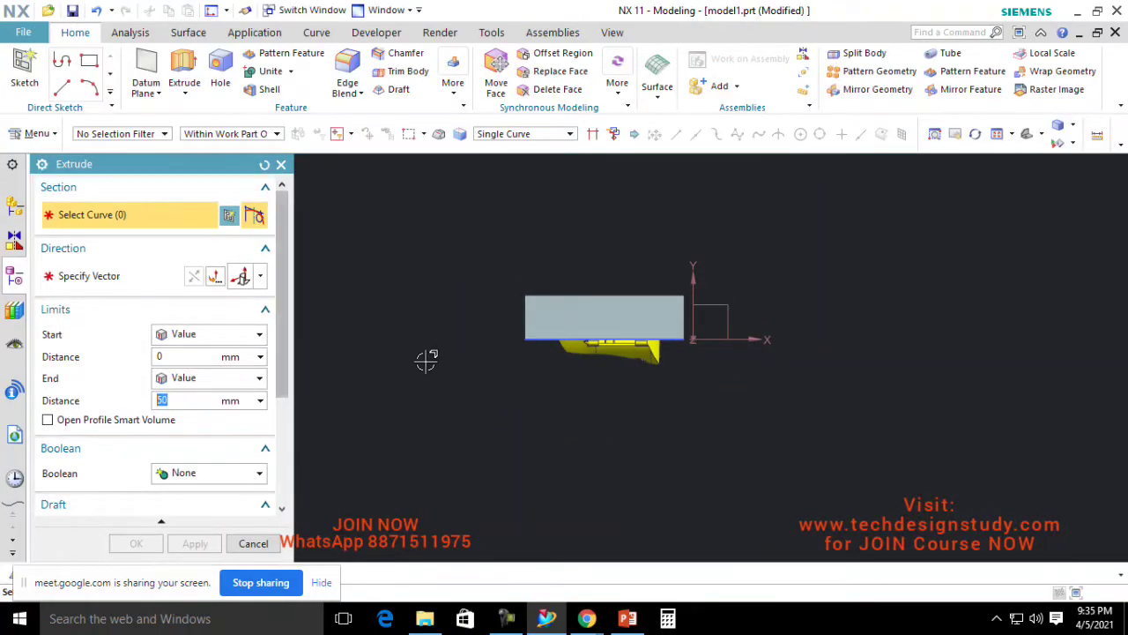
middle_click_drag(428, 358, 436, 282)
left_click(511, 134)
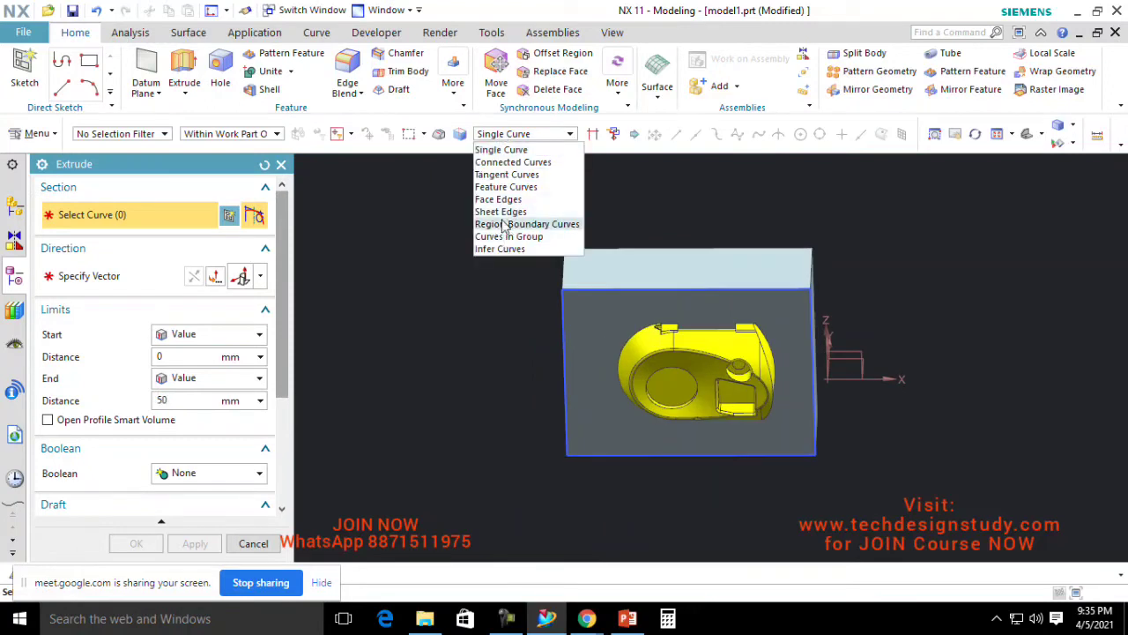
left_click(510, 224)
left_click(578, 321)
Step: Extrude the rectangular outline 60 mm away from the existing block to enclose the yellow part, using wireframe display to check clearance
middle_click_drag(580, 406, 551, 294)
left_click_drag(670, 294, 692, 275)
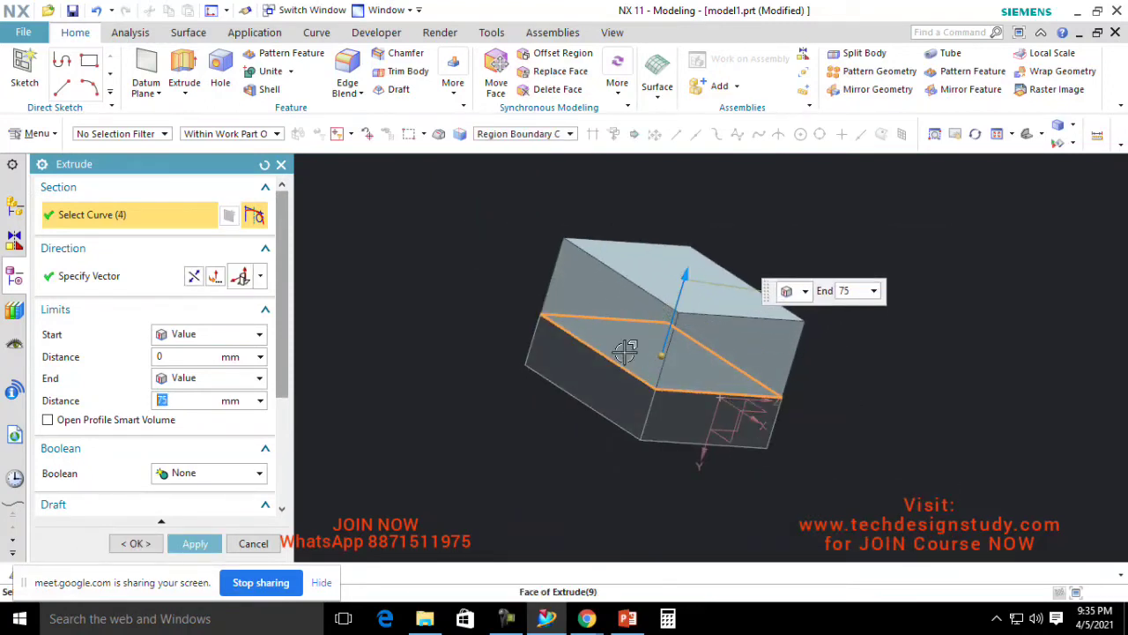
middle_click_drag(625, 352, 676, 354)
key("F8")
scroll(665, 309, "up", 3)
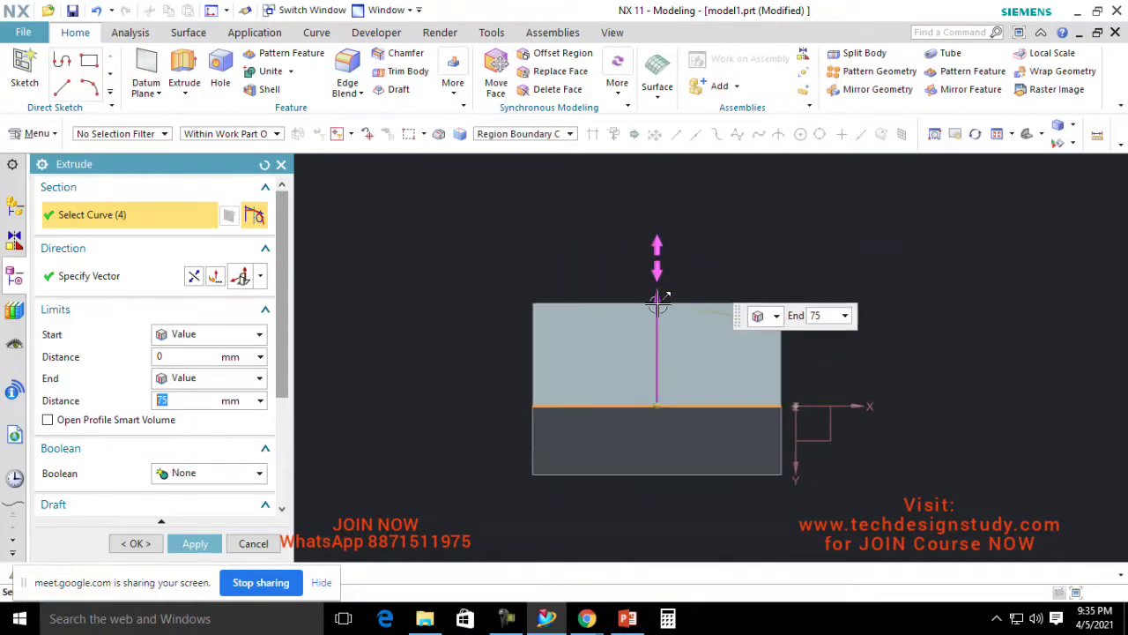
left_click_drag(660, 299, 661, 318)
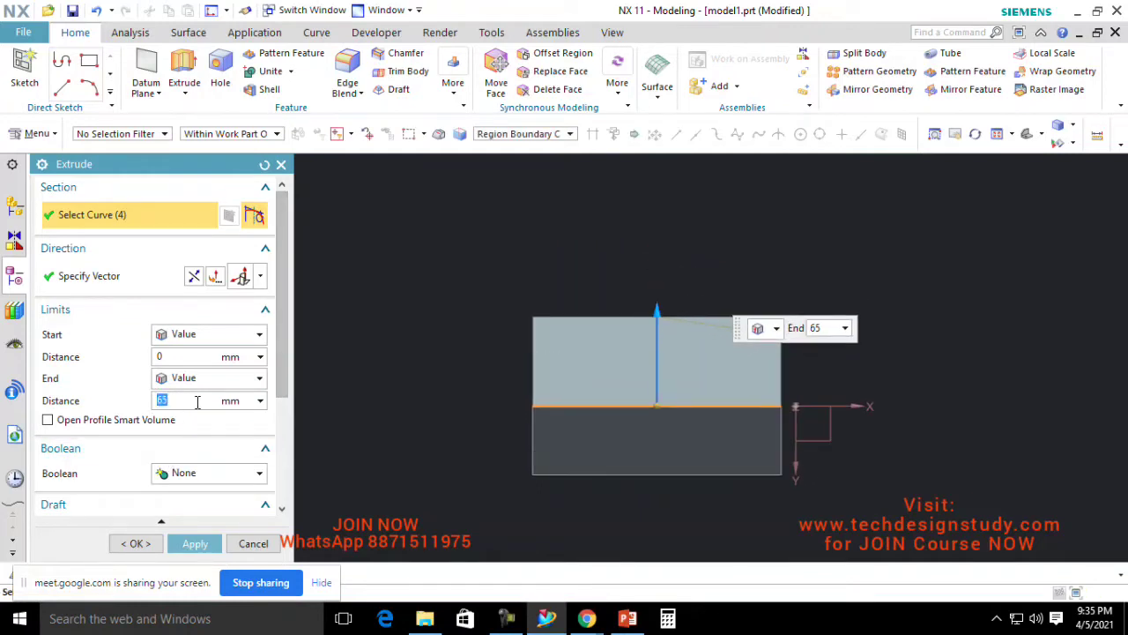
left_click(611, 32)
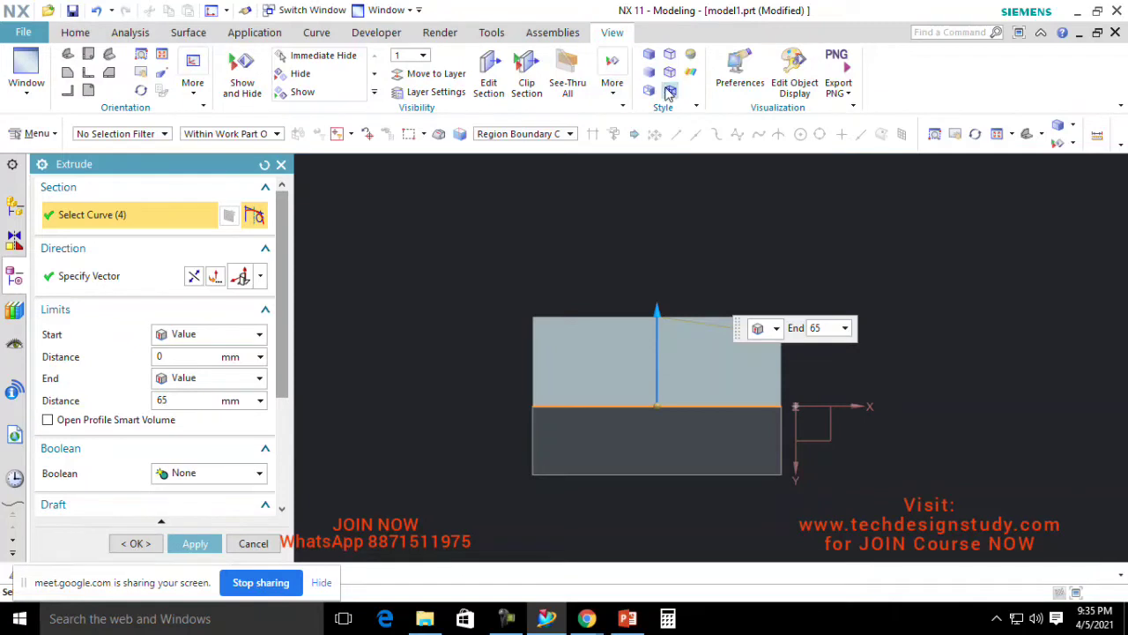
left_click(669, 92)
scroll(651, 278, "down", 1)
scroll(648, 324, "up", 2)
mouse_move(657, 296)
left_mouse_down()
mouse_move(660, 313)
mouse_move(659, 302)
left_mouse_up()
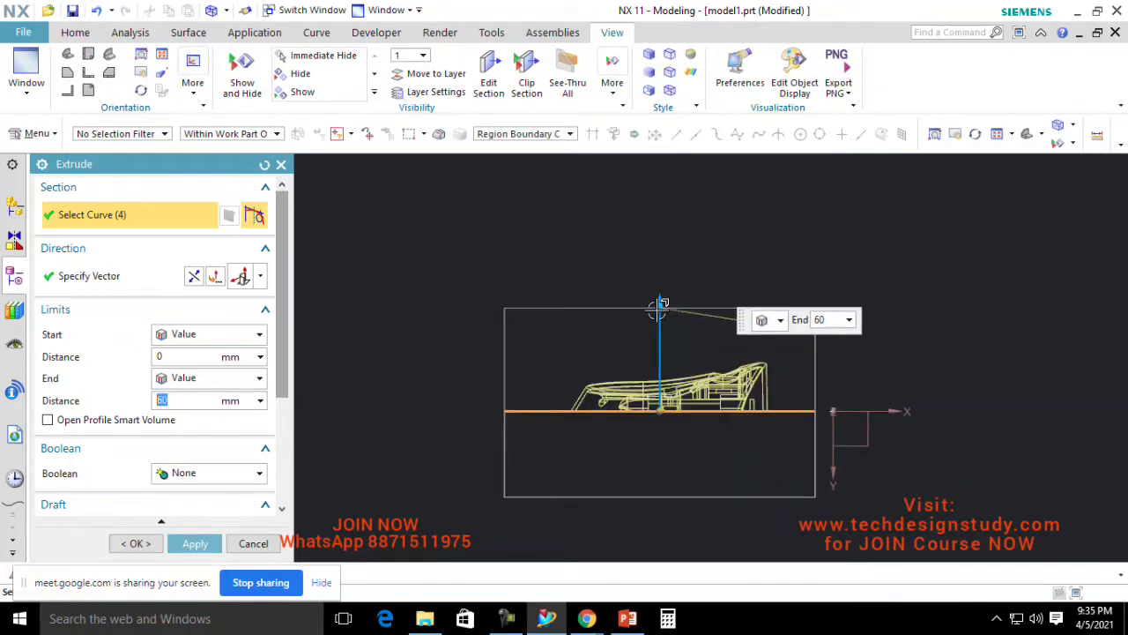
left_click(136, 544)
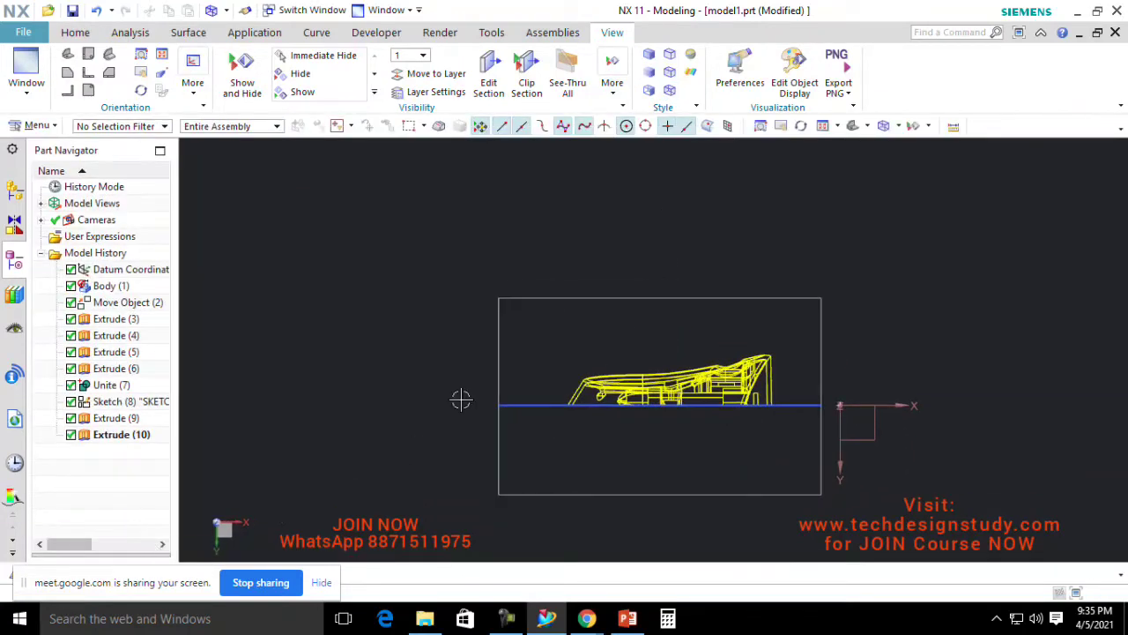
Step: Hide the rectangular sketch lying between the upper and lower blocks
middle_click_drag(461, 398, 629, 285)
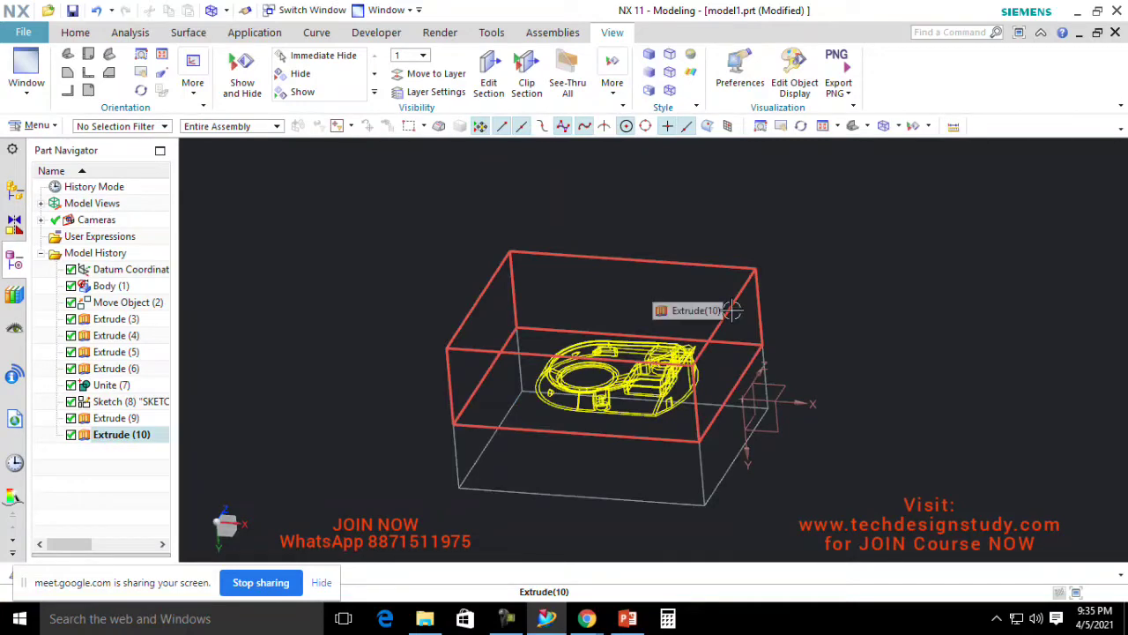
middle_click_drag(731, 310, 779, 338)
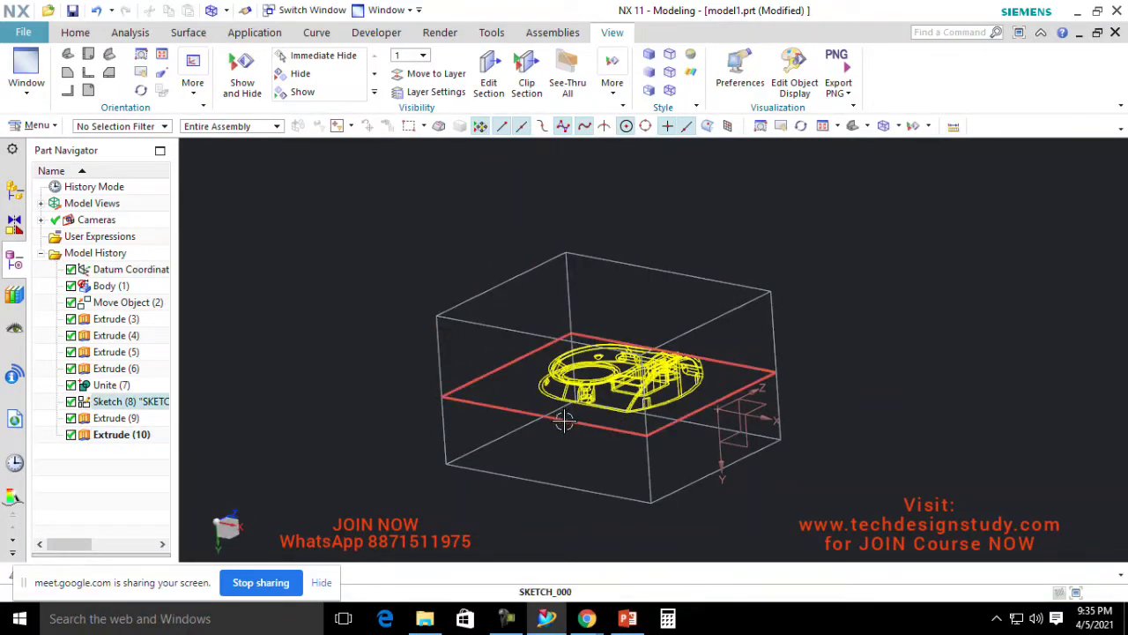
left_click(569, 415)
right_click(571, 417)
left_click(584, 41)
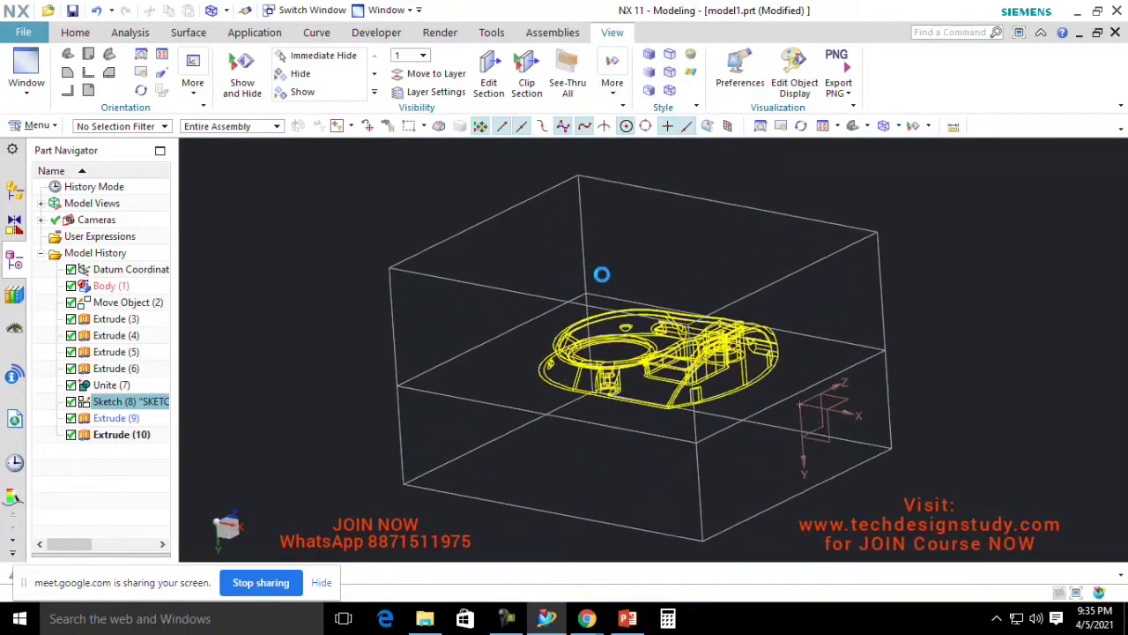
mouse_move(728, 264)
middle_mouse_down()
mouse_move(723, 285)
mouse_move(721, 272)
middle_mouse_up()
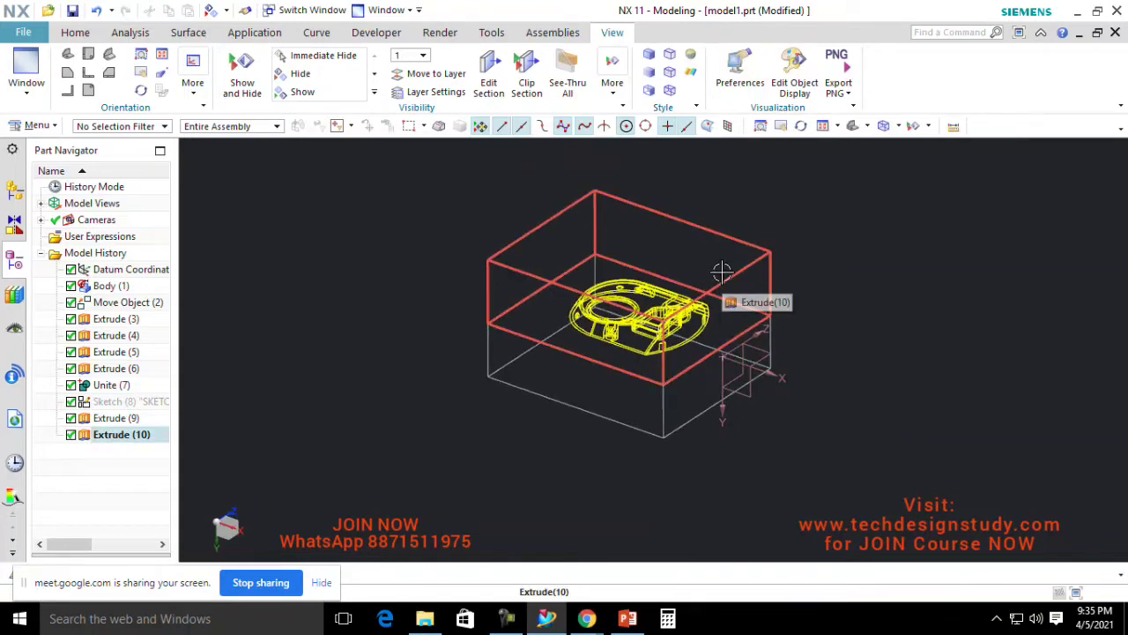
Step: Switch to PowerPoint to view the Air Vent Depth table, and return to NX
left_click(623, 623)
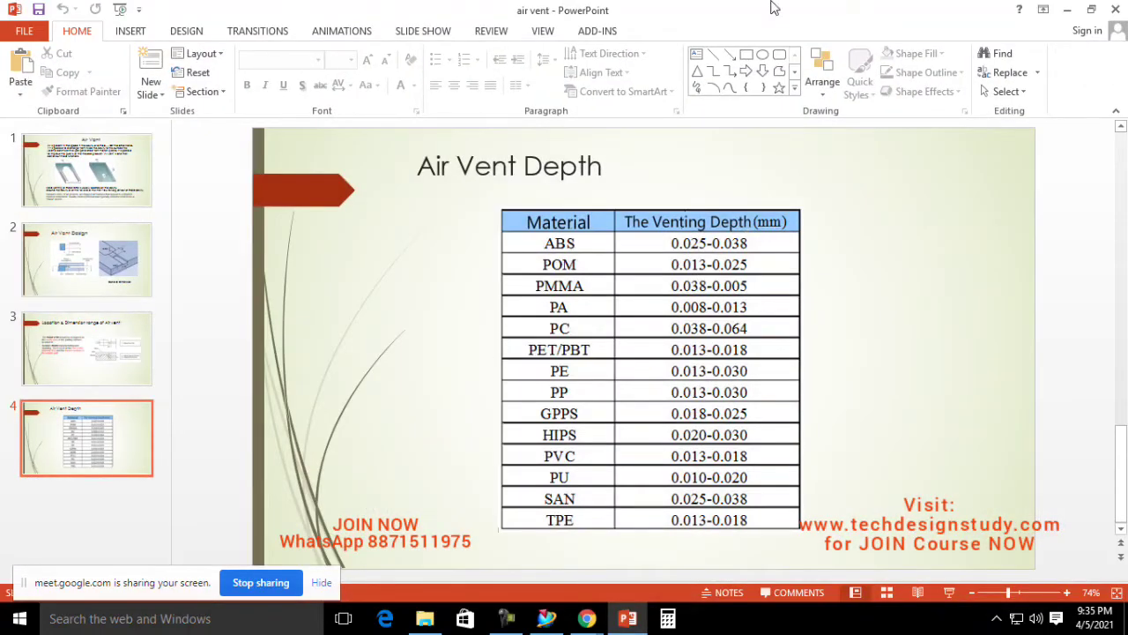
left_click(1066, 10)
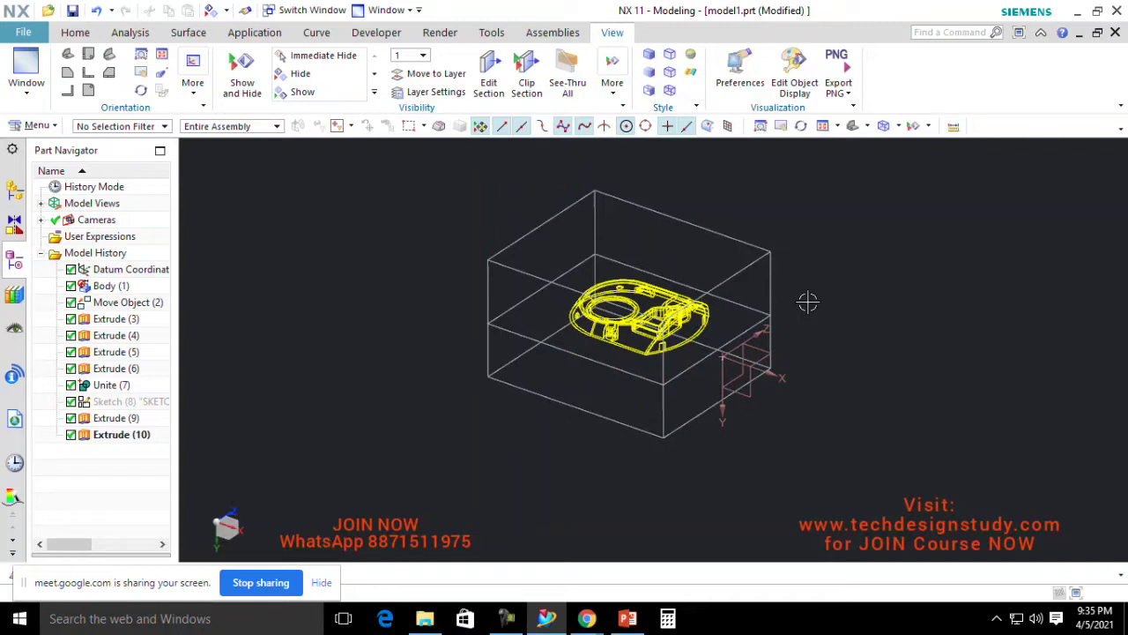
Step: Try to save the part as model1.prt in the NX 11.0 UGII folder
left_click(72, 11)
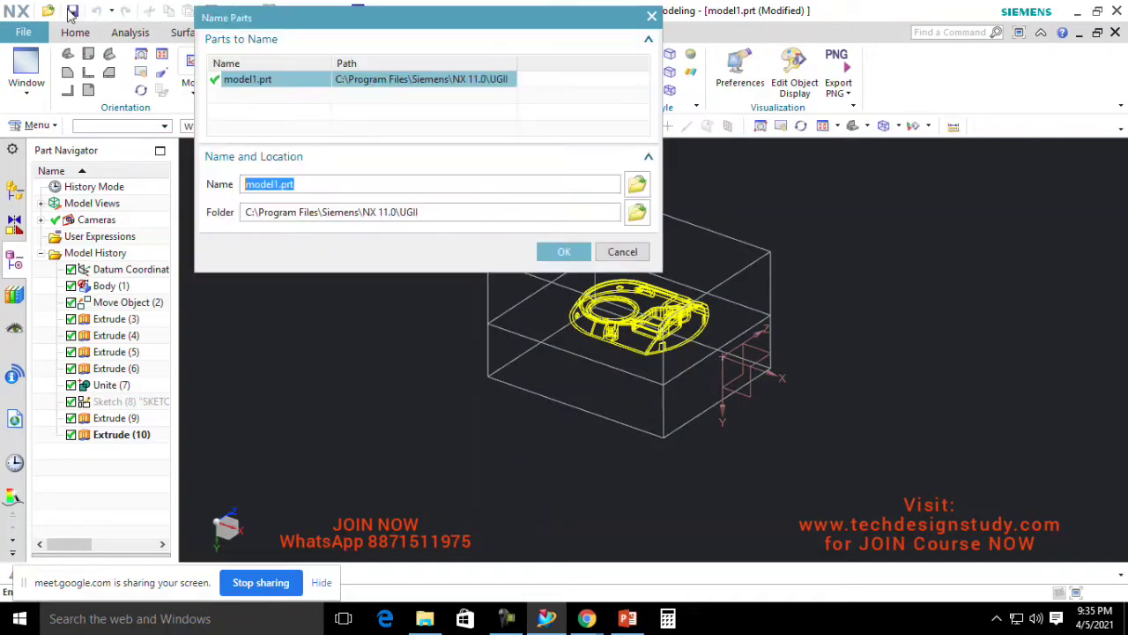
left_click(559, 252)
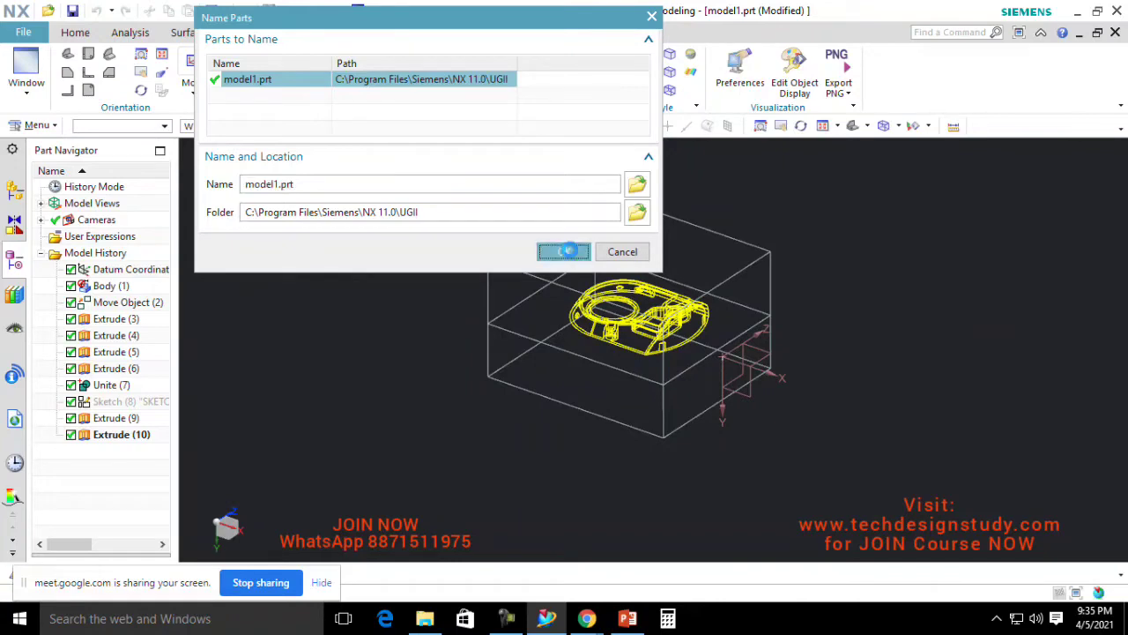
left_click(545, 345)
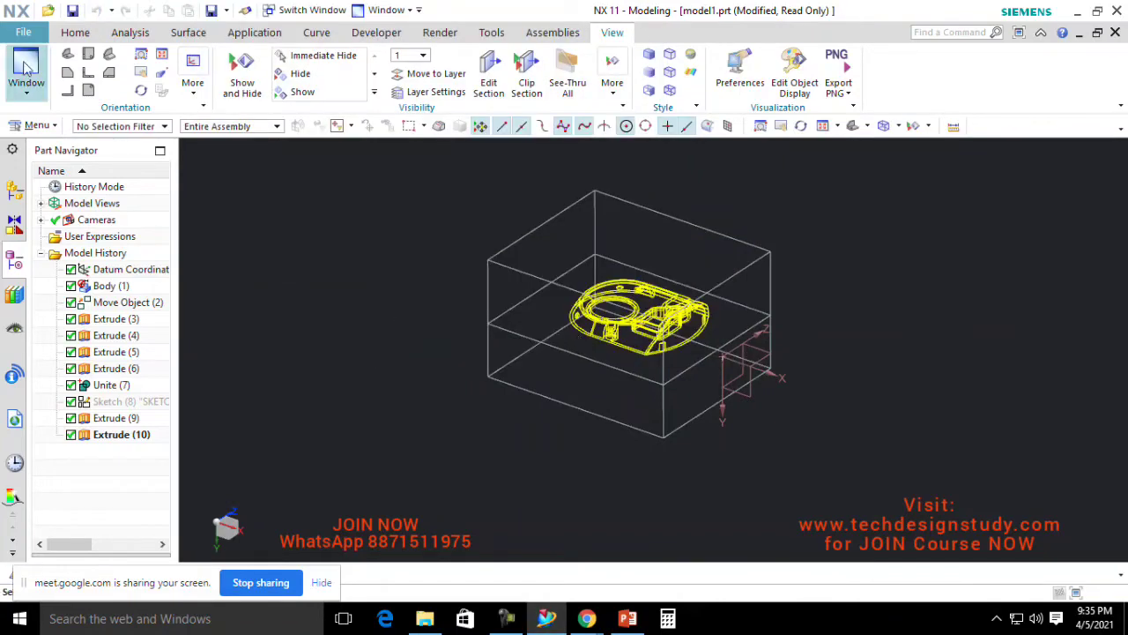
Step: Save the part to the Desktop under the new name "multi cavity"
left_click(23, 33)
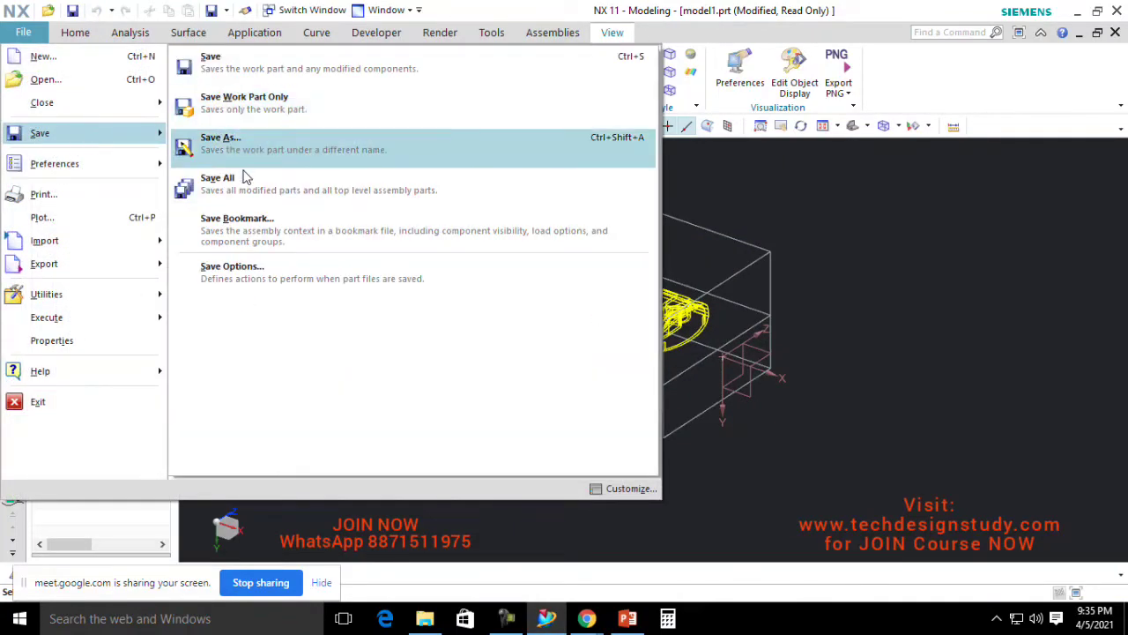
left_click(244, 171)
left_click(269, 181)
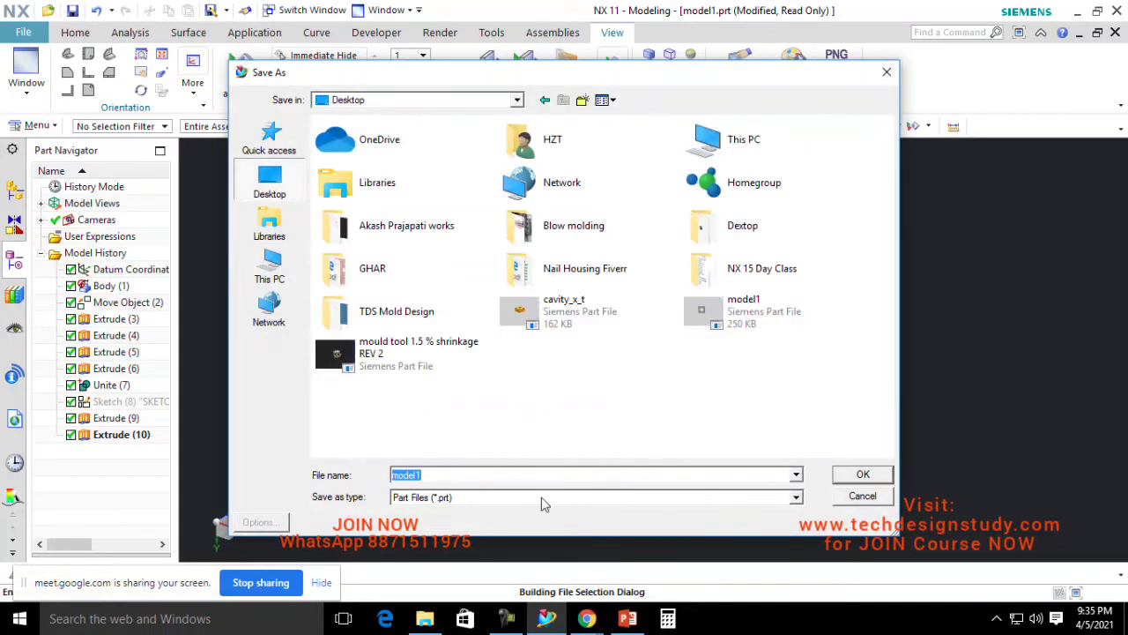
left_click(445, 474)
double_click(409, 474)
type("multi cavity")
left_click(863, 474)
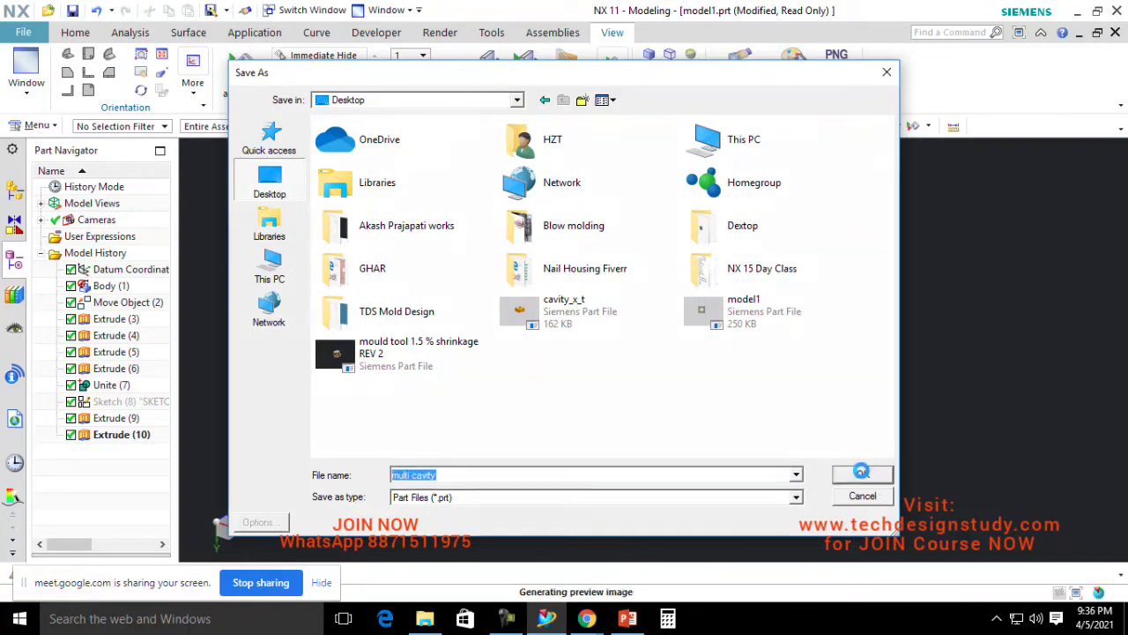
Step: Switch the model to shaded display and hide the upper block covering the yellow part
scroll(658, 245, "down", 4)
scroll(657, 245, "up", 2)
right_click_drag(901, 261, 904, 240)
scroll(716, 279, "up", 3)
scroll(695, 331, "down", 2)
scroll(693, 326, "up", 1)
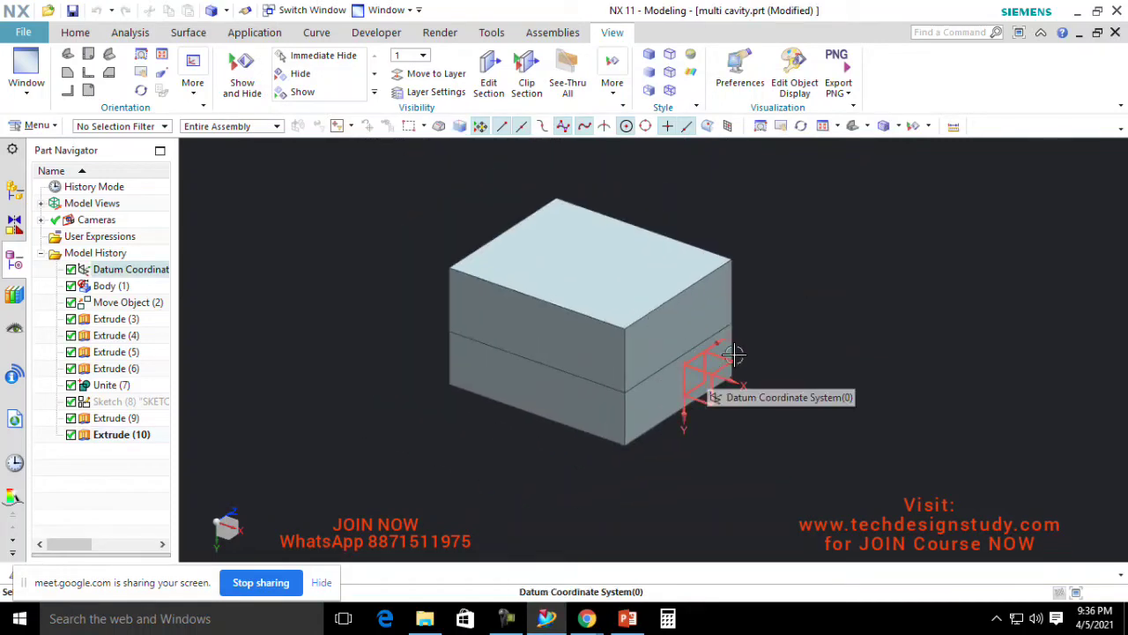
key("ctrl+shift+i")
left_click(670, 363)
left_click(231, 249)
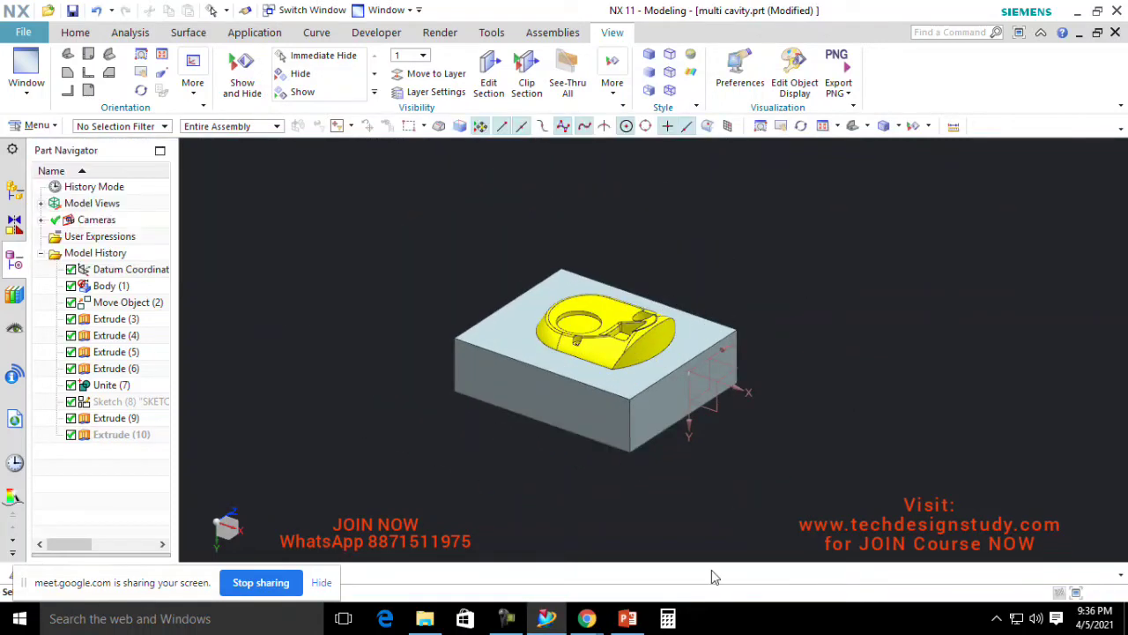
Step: Switch to File Explorer, open the "machine working 2" picture in Class-1 to examine the injection moulding machine, and return to NX
left_click(1077, 12)
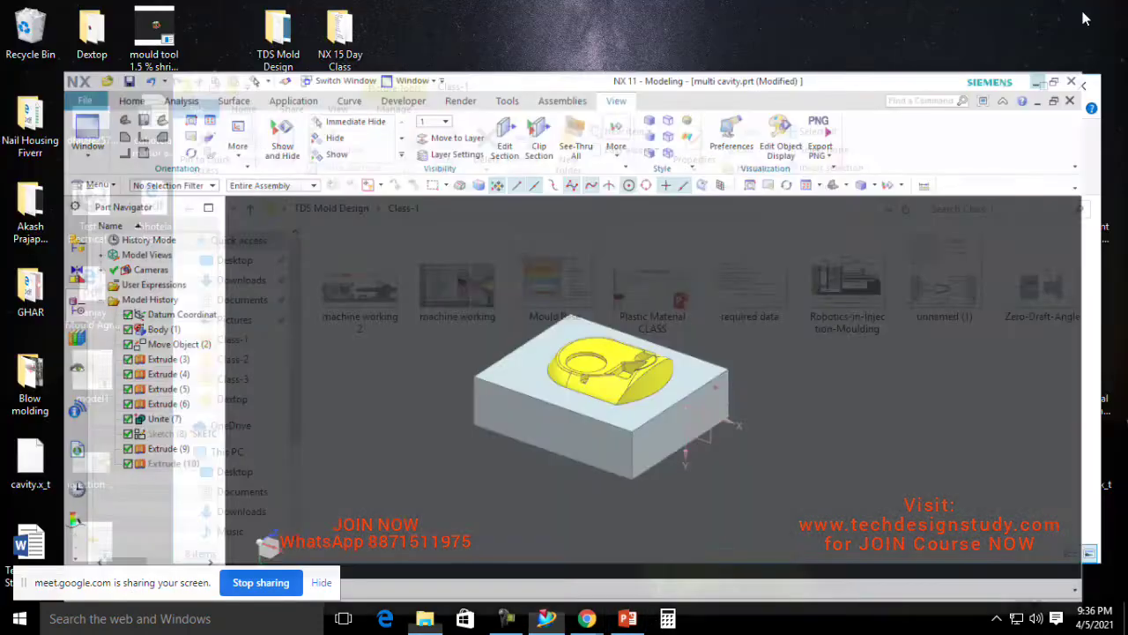
left_click(458, 293)
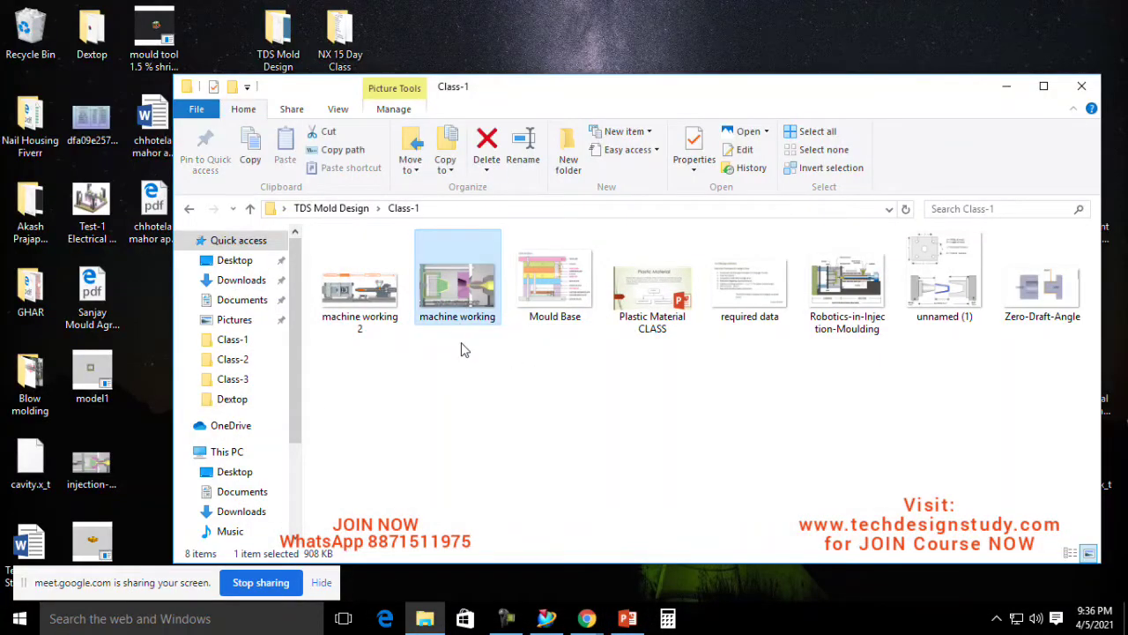
left_click(368, 300)
double_click(366, 290)
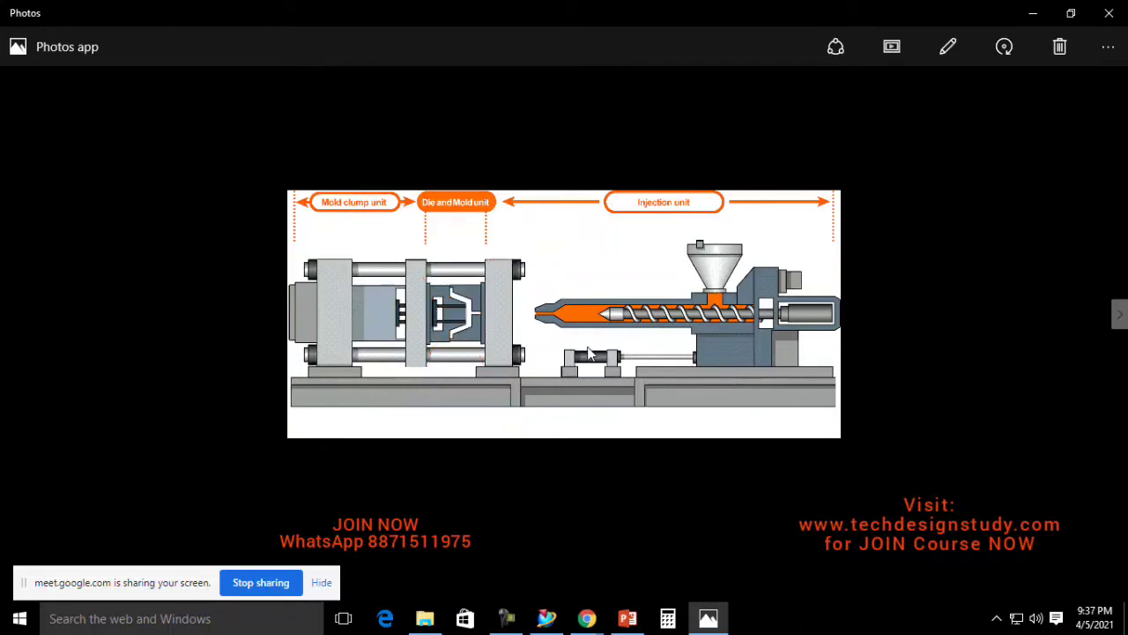
left_click(1033, 16)
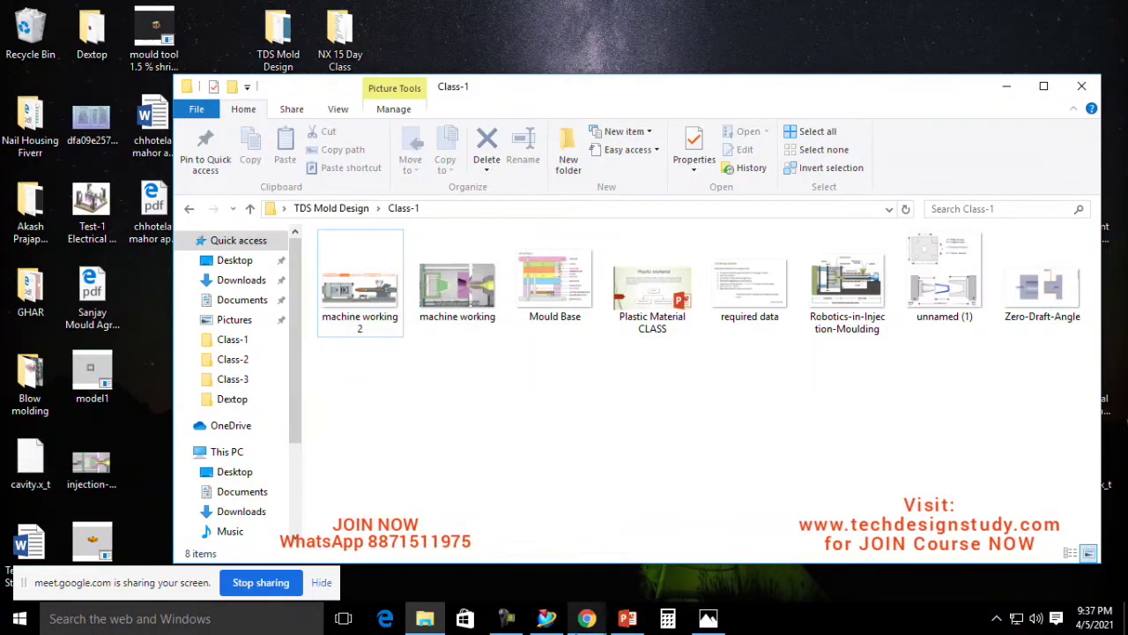
left_click(547, 617)
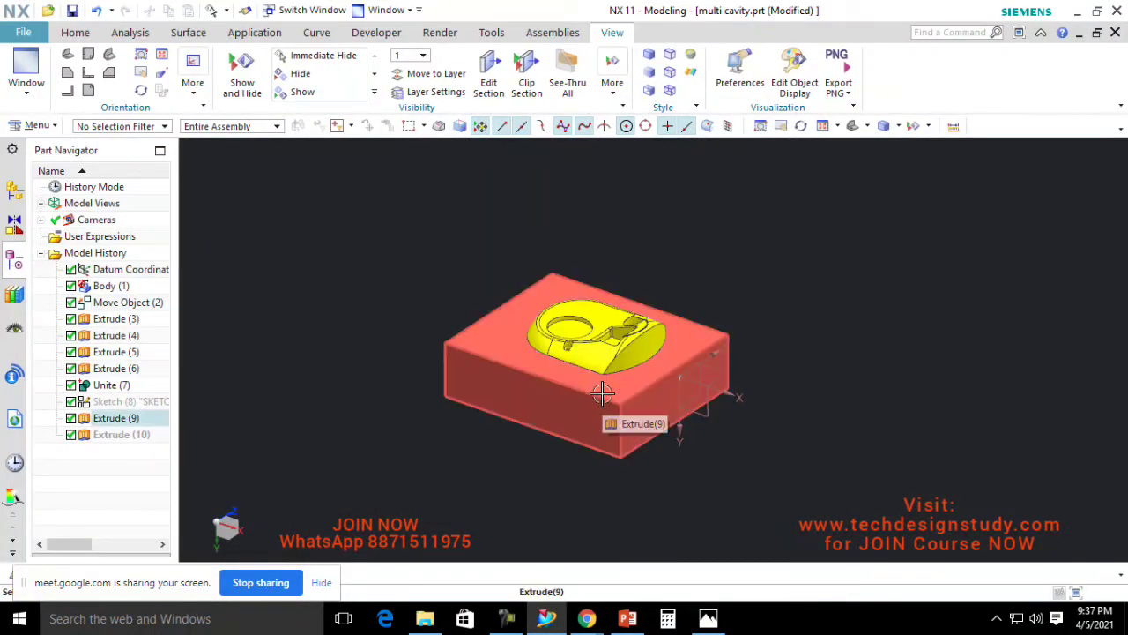
Step: Hide the lower block so that only the yellow part is displayed, and fit the part in the view
key("ctrl+shift+i")
left_click(617, 401)
left_click(240, 250)
key("ctrl+f")
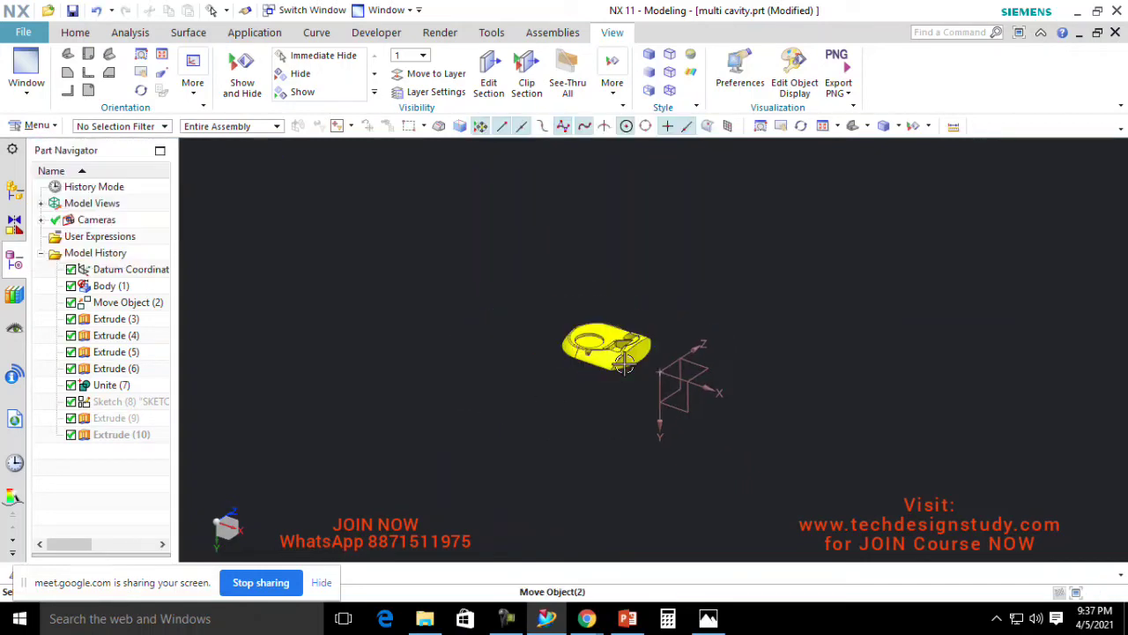
Step: Assign a solid density of 0.98 grams per cubic centimetre to the yellow part
left_click_drag(65, 580, 323, 570)
left_click(15, 573)
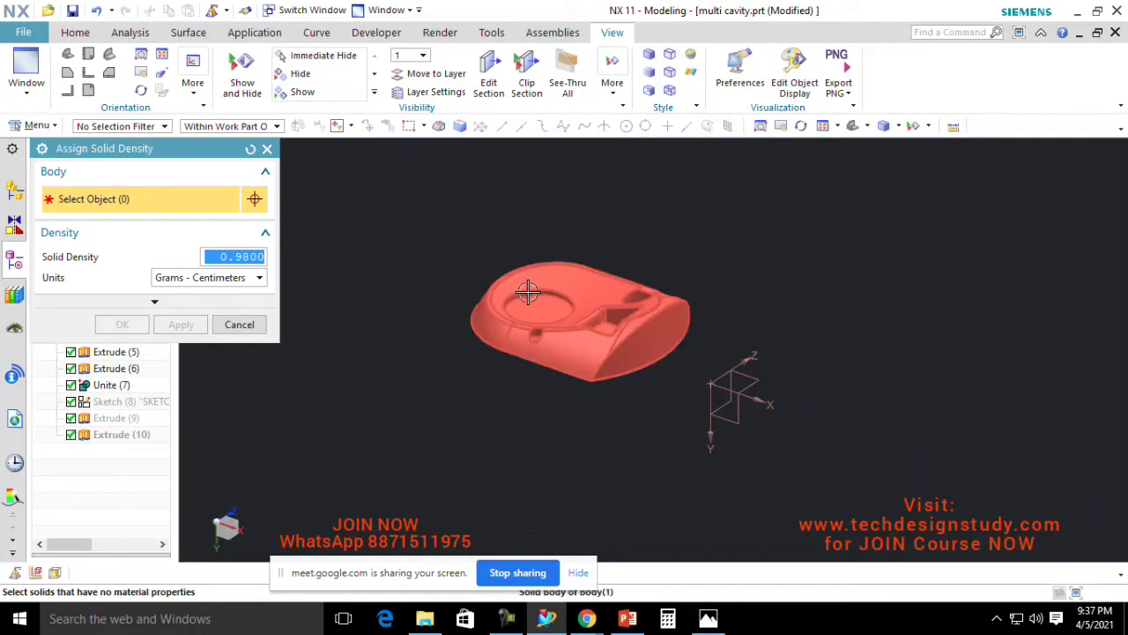
left_click(586, 311)
left_click(112, 321)
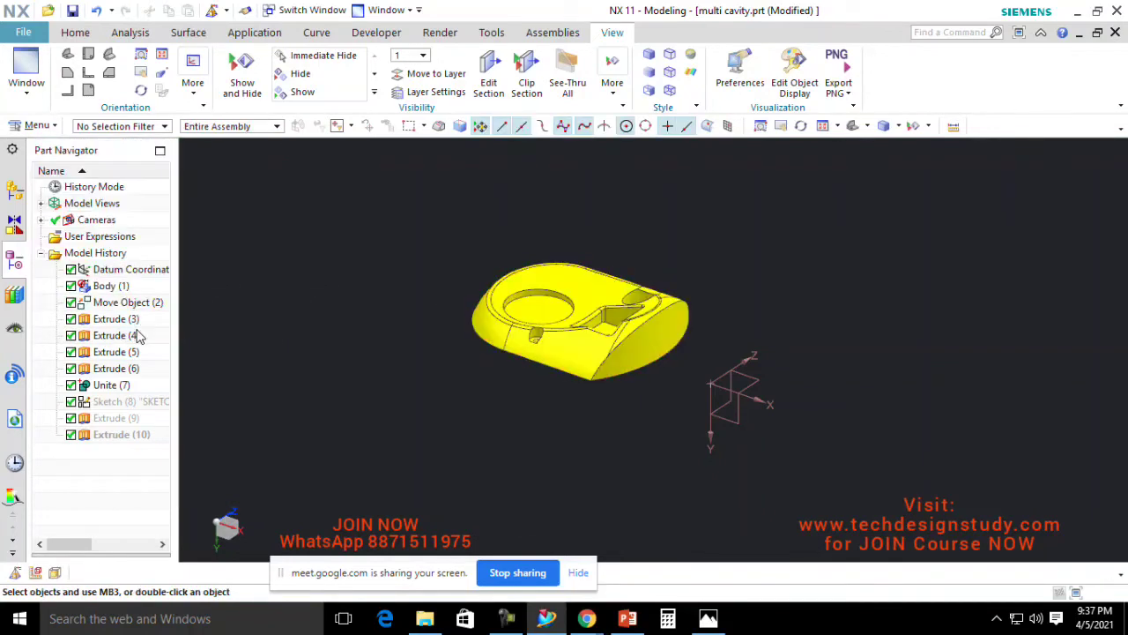
Step: Measure the yellow part's volume and mass with Measure Body
left_click(35, 572)
left_click(521, 312)
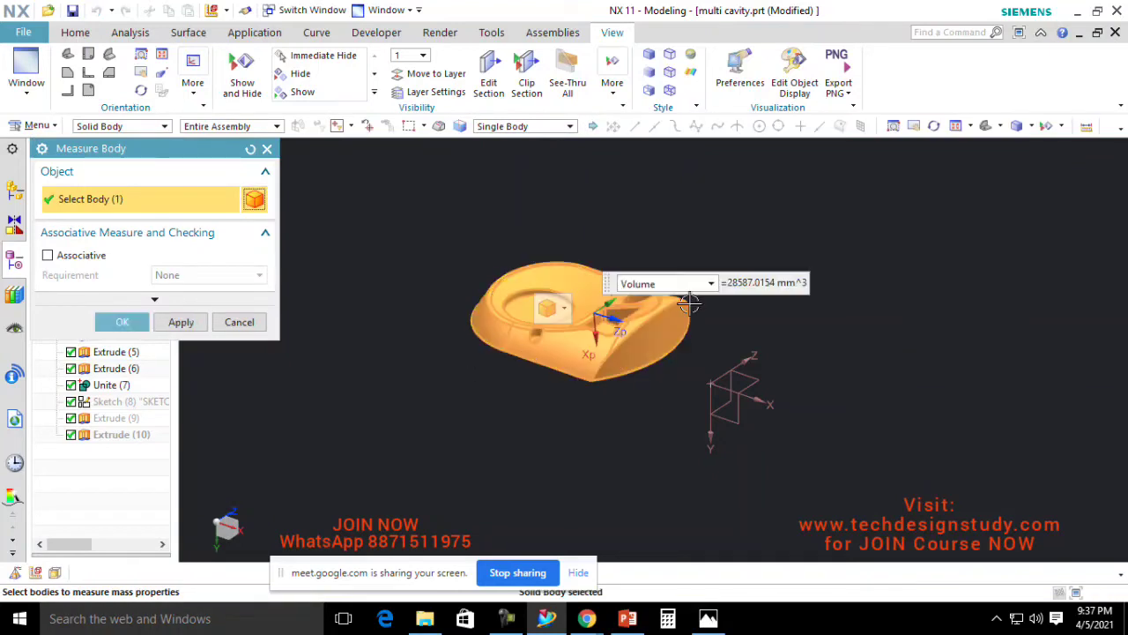
left_click(705, 283)
left_click(631, 328)
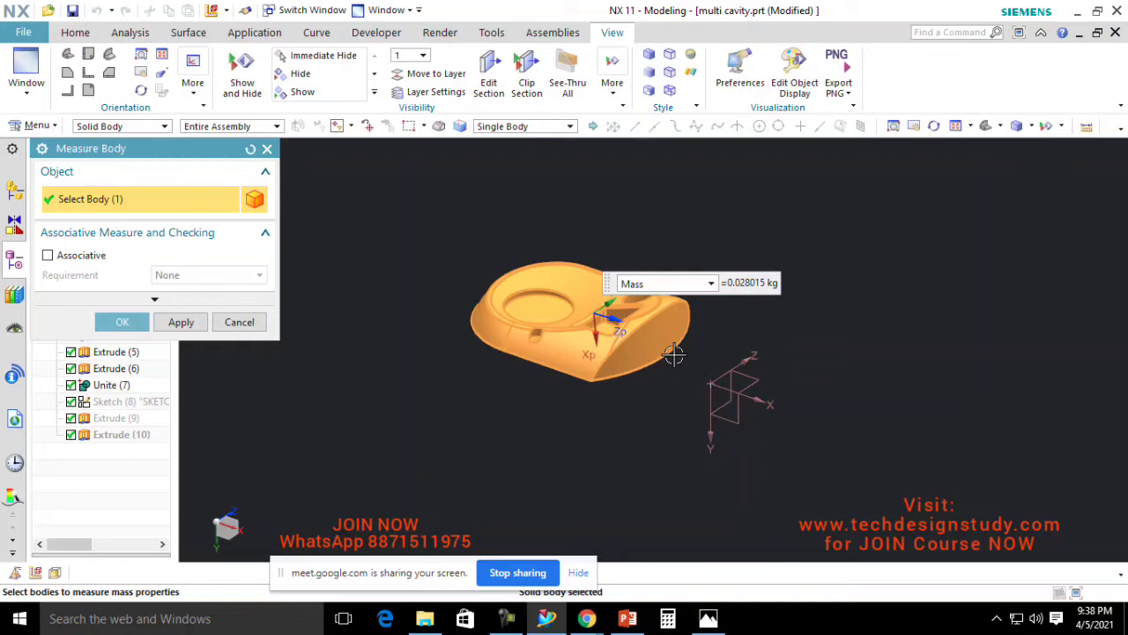
left_click(239, 322)
middle_click_drag(600, 299, 623, 338)
middle_click_drag(513, 363, 597, 379)
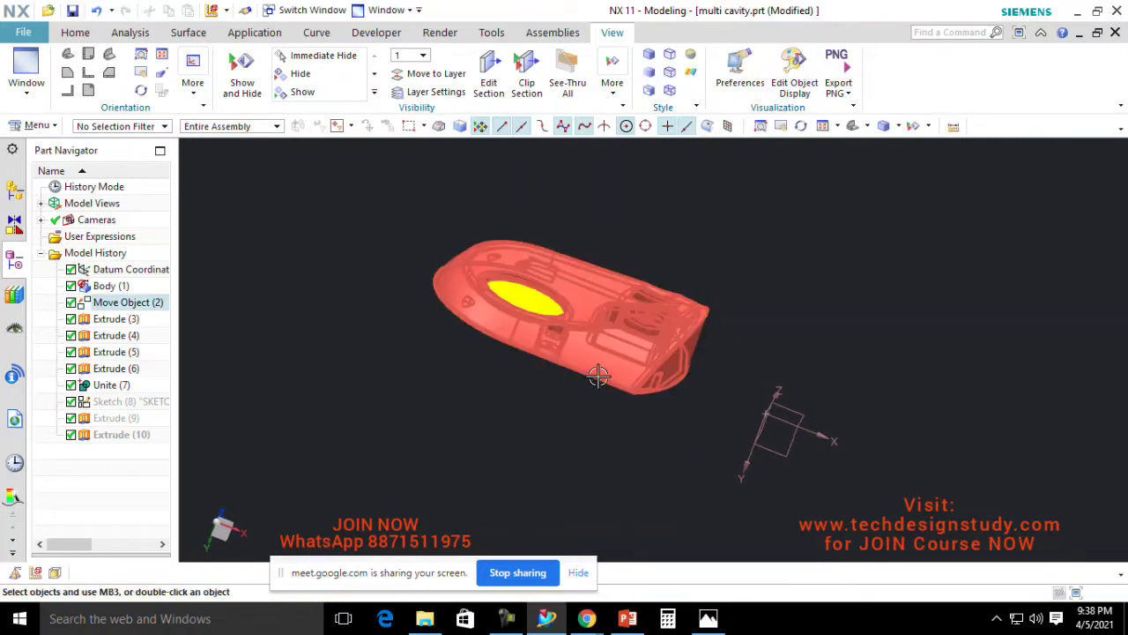
right_click(94, 437)
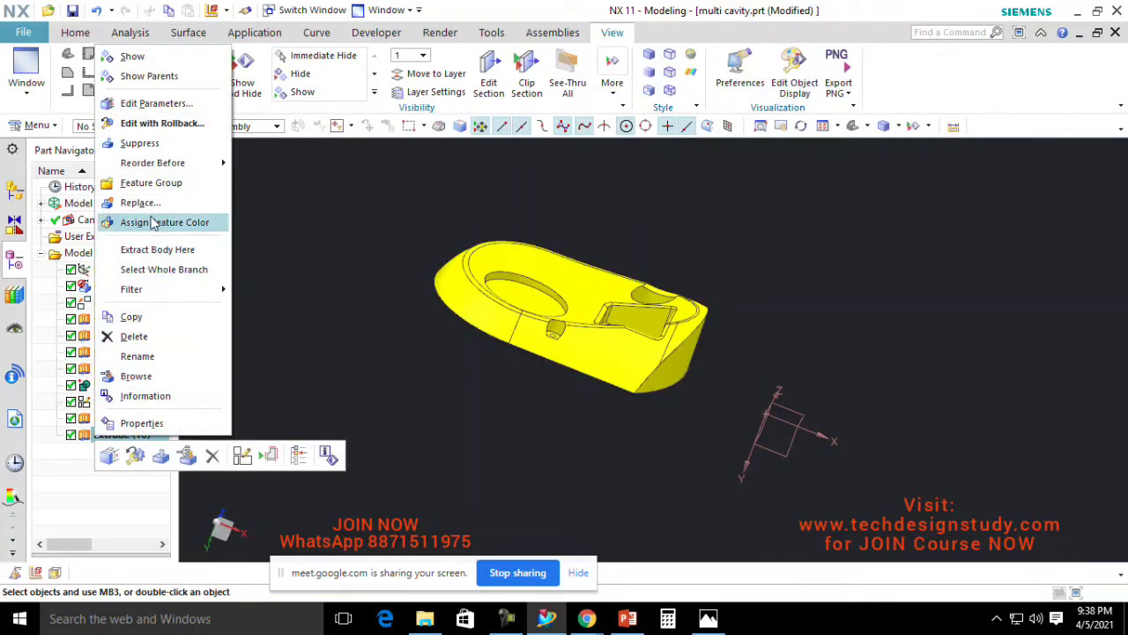
left_click(327, 365)
right_click(123, 437)
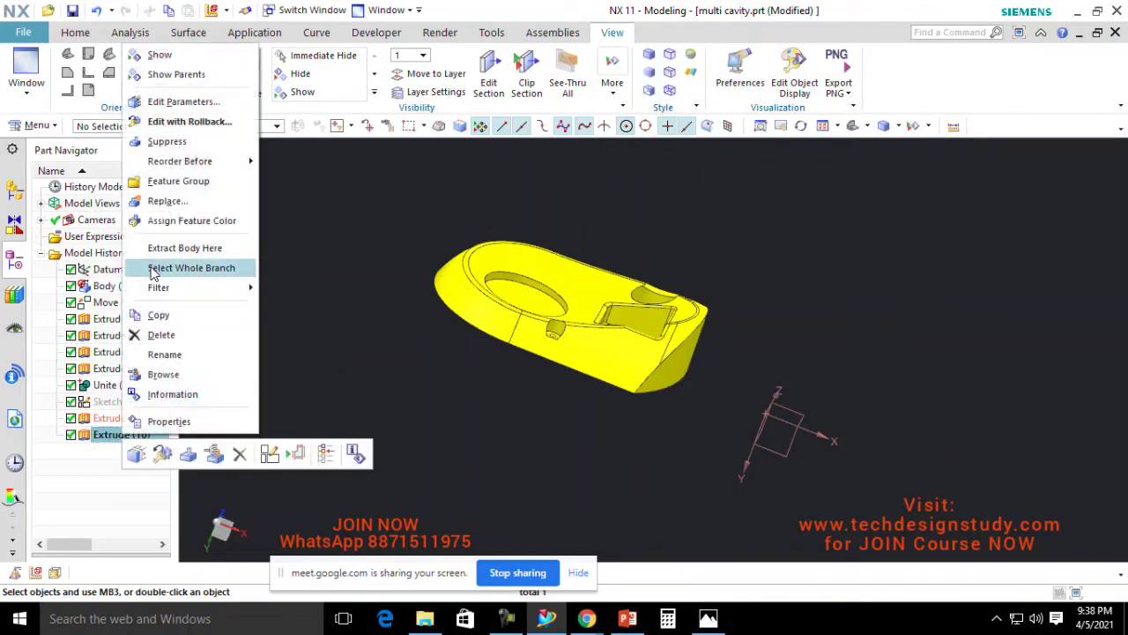
left_click(356, 382)
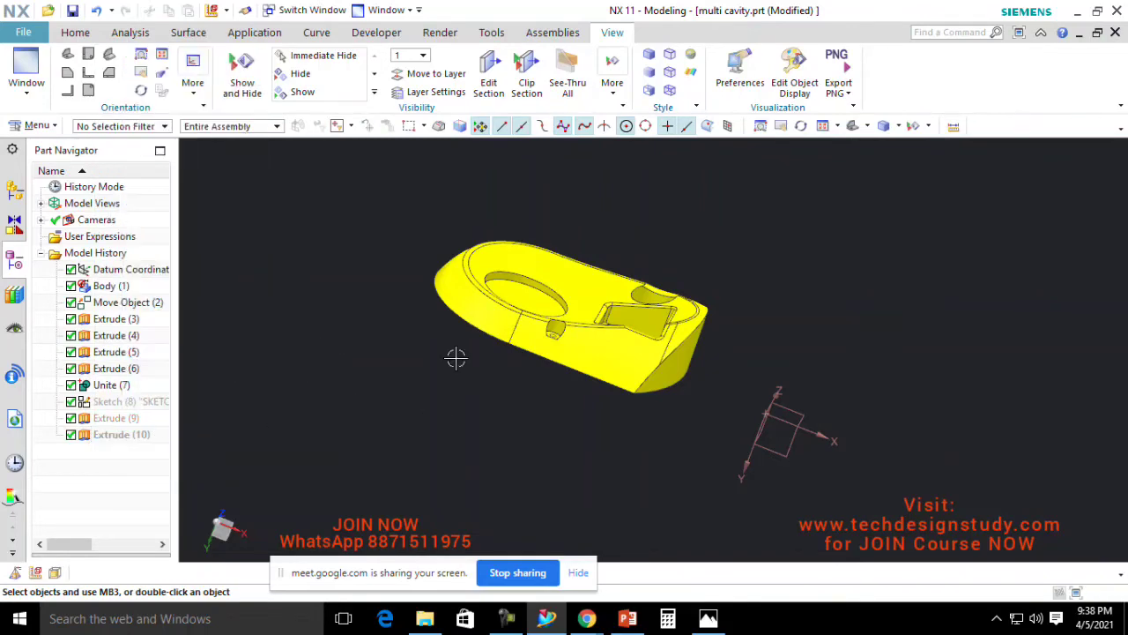
Step: Show all hidden bodies so that both mould blocks are displayed, and view them enlarged
scroll(546, 338, "down", 1)
scroll(549, 340, "up", 1)
key("ctrl+shift+u")
scroll(582, 342, "down", 4)
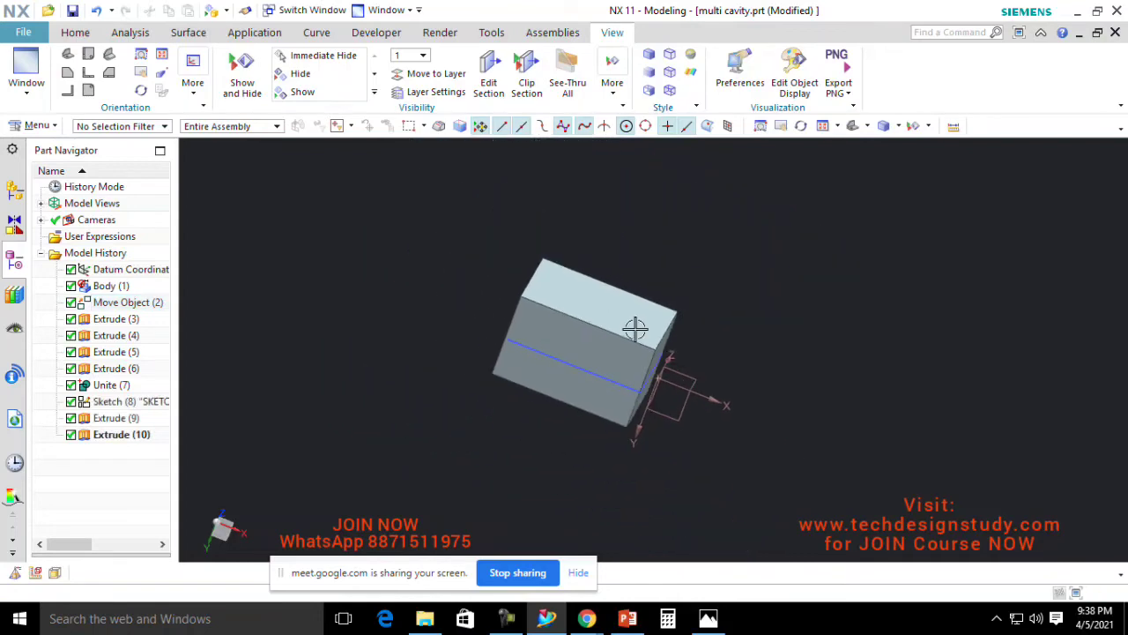
scroll(631, 332, "up", 3)
mouse_move(630, 333)
middle_mouse_down()
mouse_move(561, 377)
mouse_move(612, 373)
mouse_move(677, 393)
middle_mouse_up()
scroll(559, 378, "down", 2)
scroll(558, 378, "up", 2)
right_click(585, 359)
left_click(620, 41)
scroll(619, 375, "up", 2)
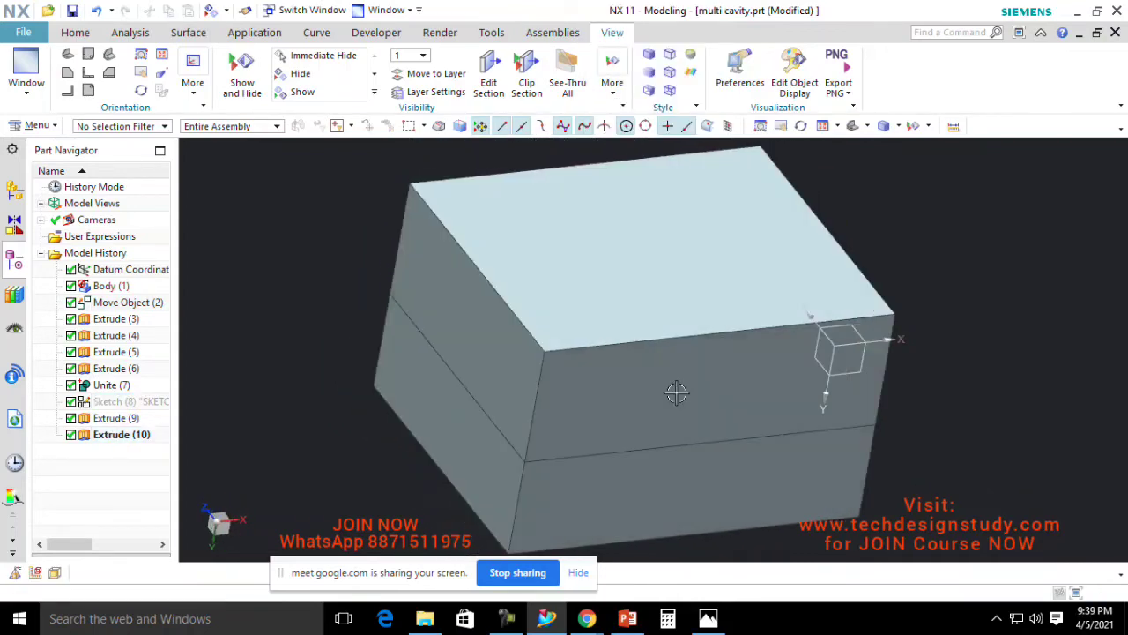
Step: Change the display colour of the upper block to bright blue
key("ctrl+j")
left_click(710, 342)
left_click(192, 544)
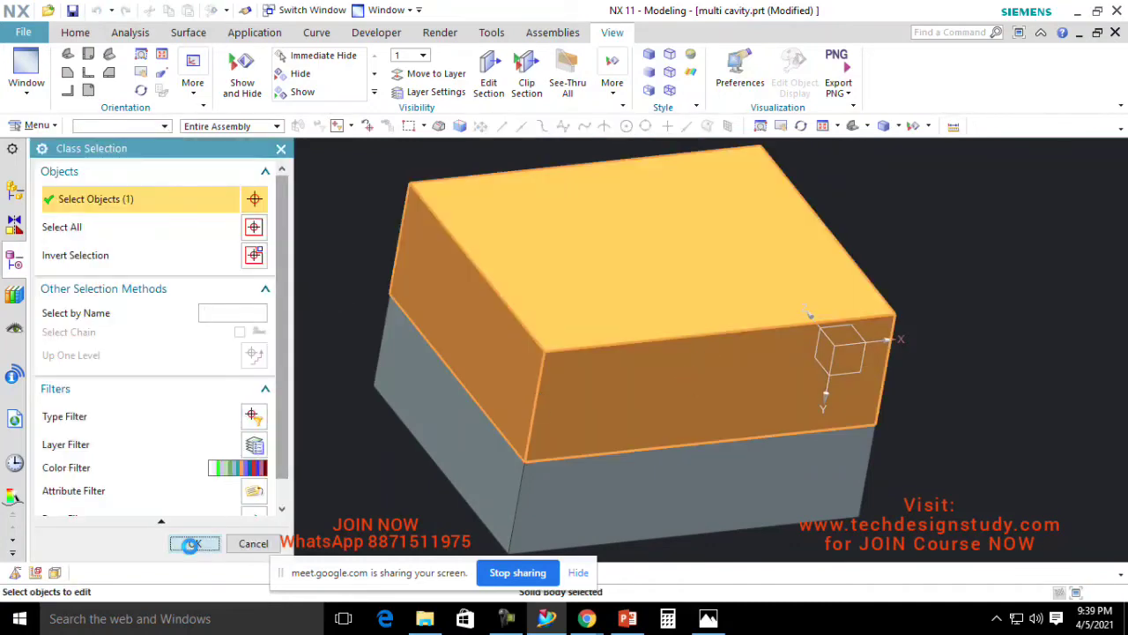
left_click(217, 244)
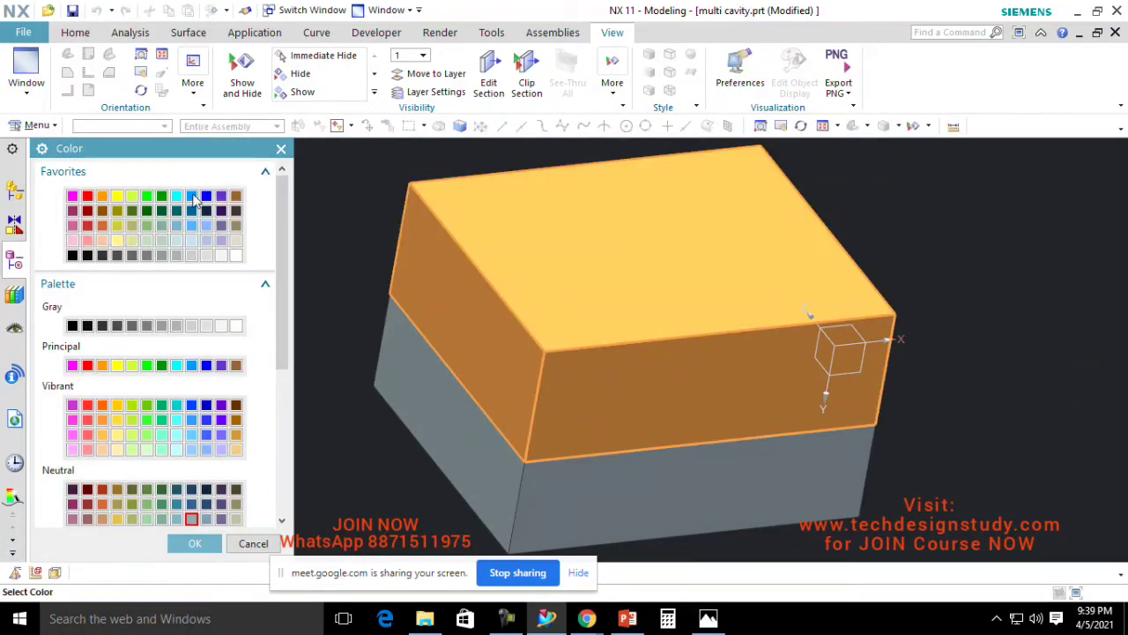
left_click(196, 544)
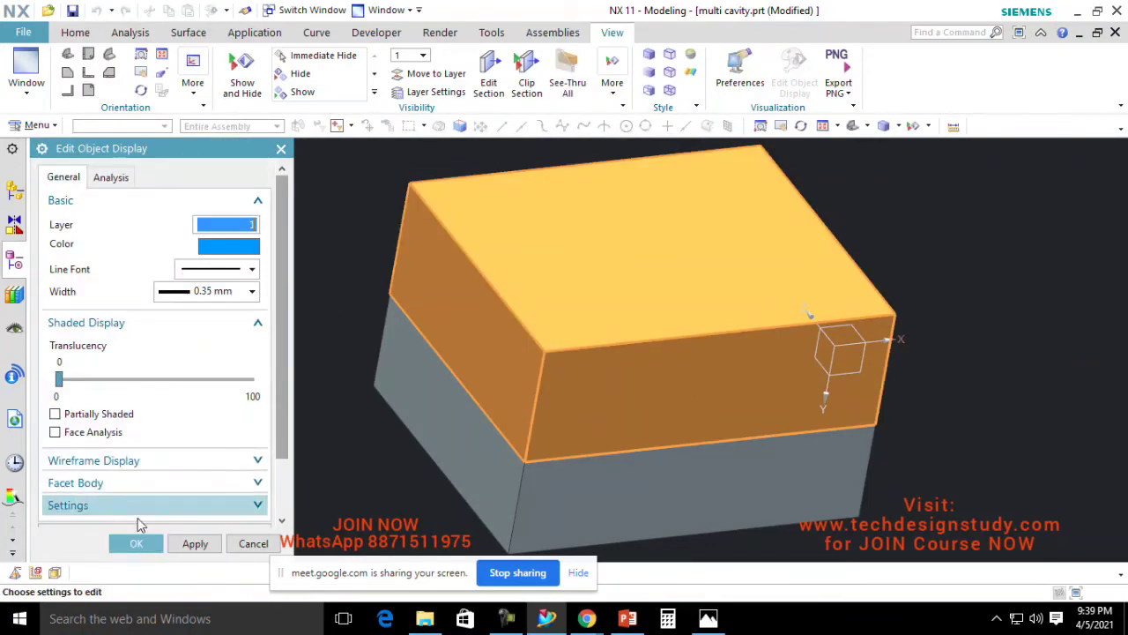
left_click(139, 541)
middle_click_drag(559, 322, 594, 330)
key("ctrl+j")
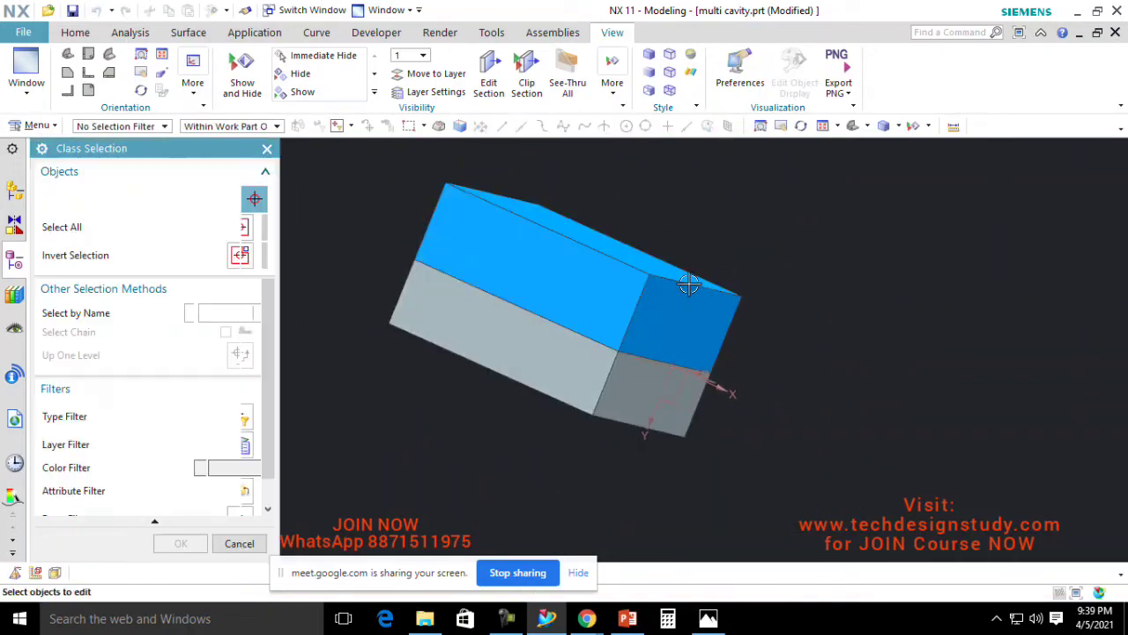
left_click(681, 298)
left_click(564, 357)
left_click(253, 544)
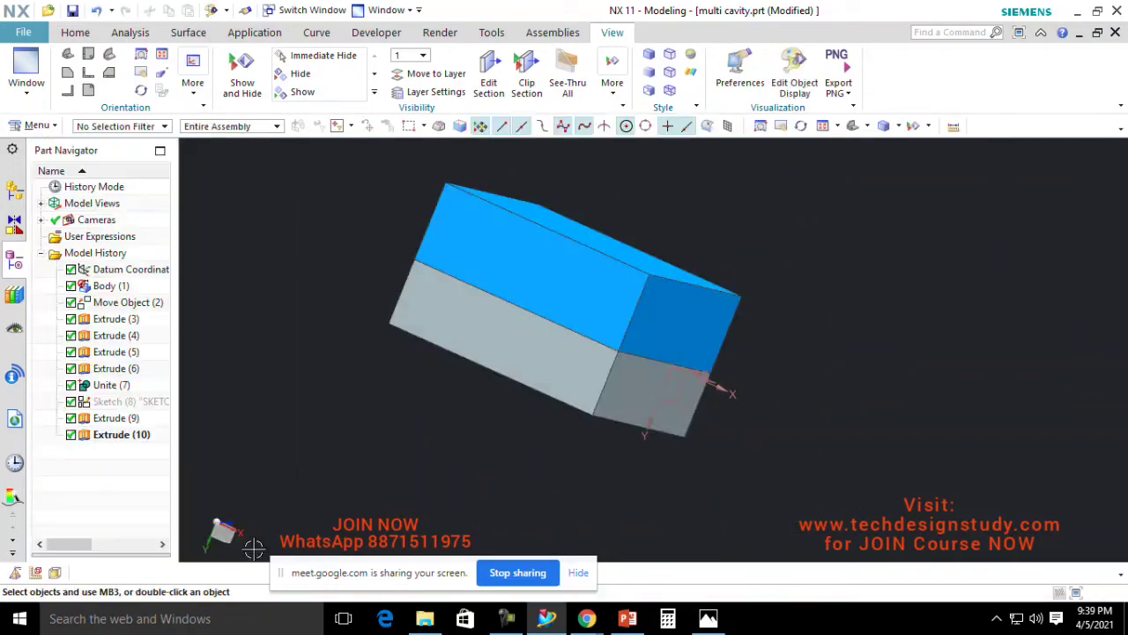
Step: Change the display colour of the lower block to orange
key("ctrl+j")
left_click(533, 384)
left_click(192, 544)
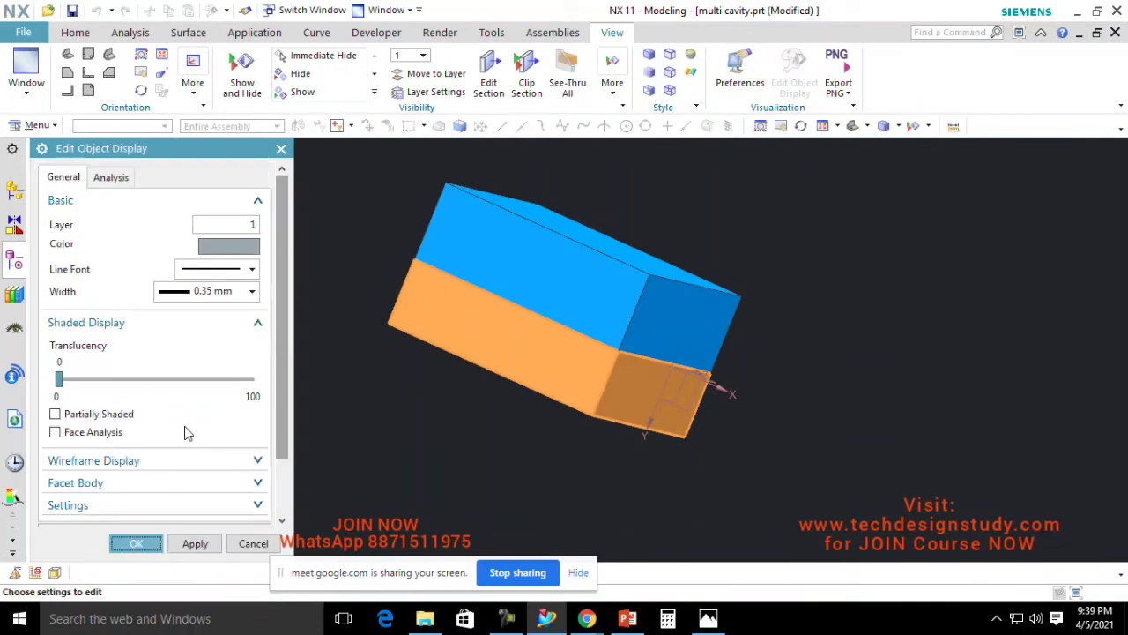
left_click(230, 249)
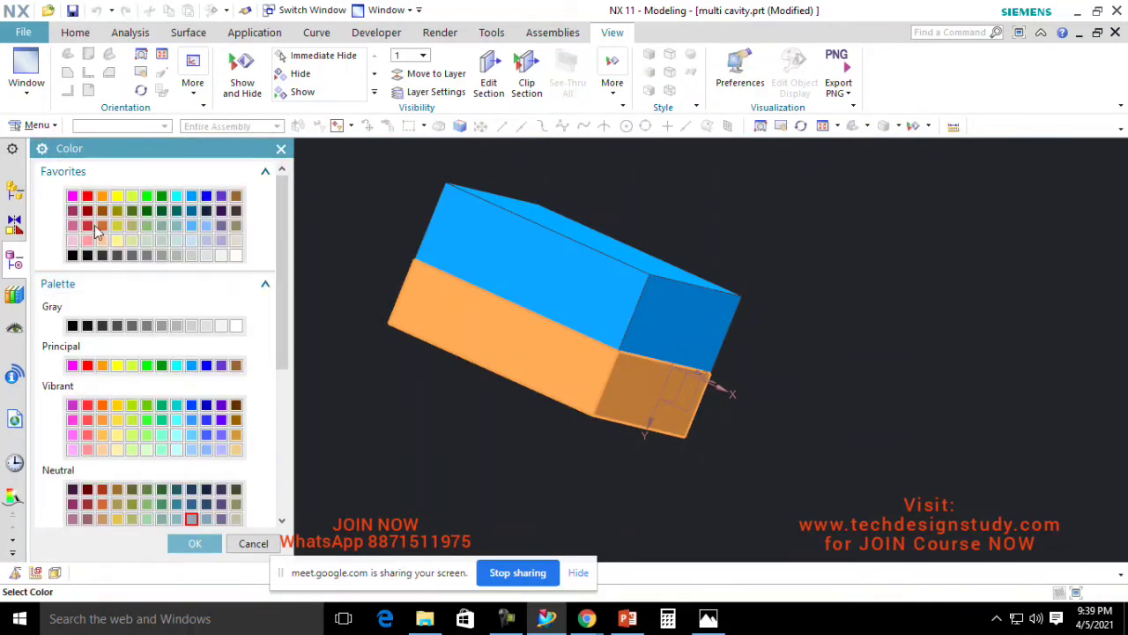
left_click(179, 536)
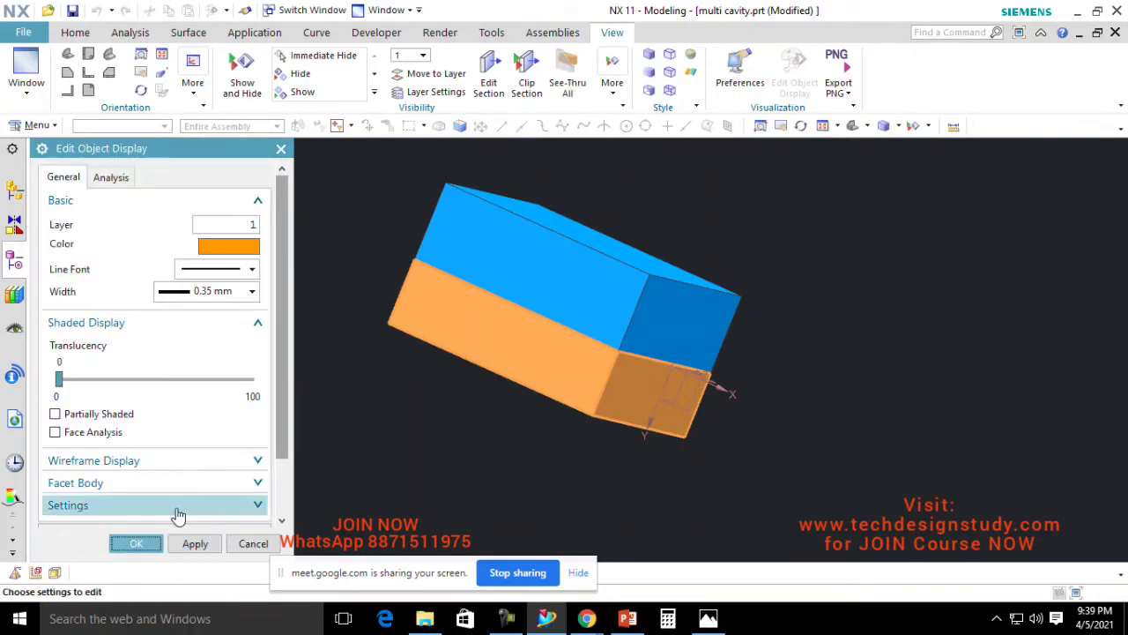
left_click(139, 542)
Step: Hide the blue upper block with Immediate Hide so the yellow part is exposed on the orange block
key("ctrl+shift+i")
left_click(603, 388)
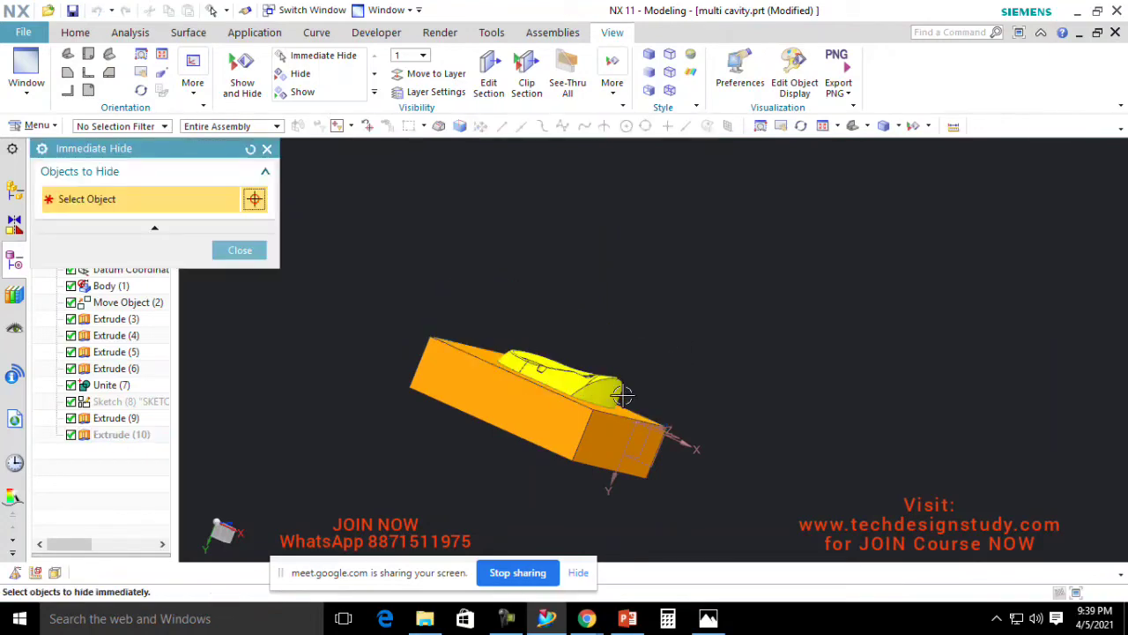
middle_click_drag(615, 396, 557, 396)
left_click(217, 252)
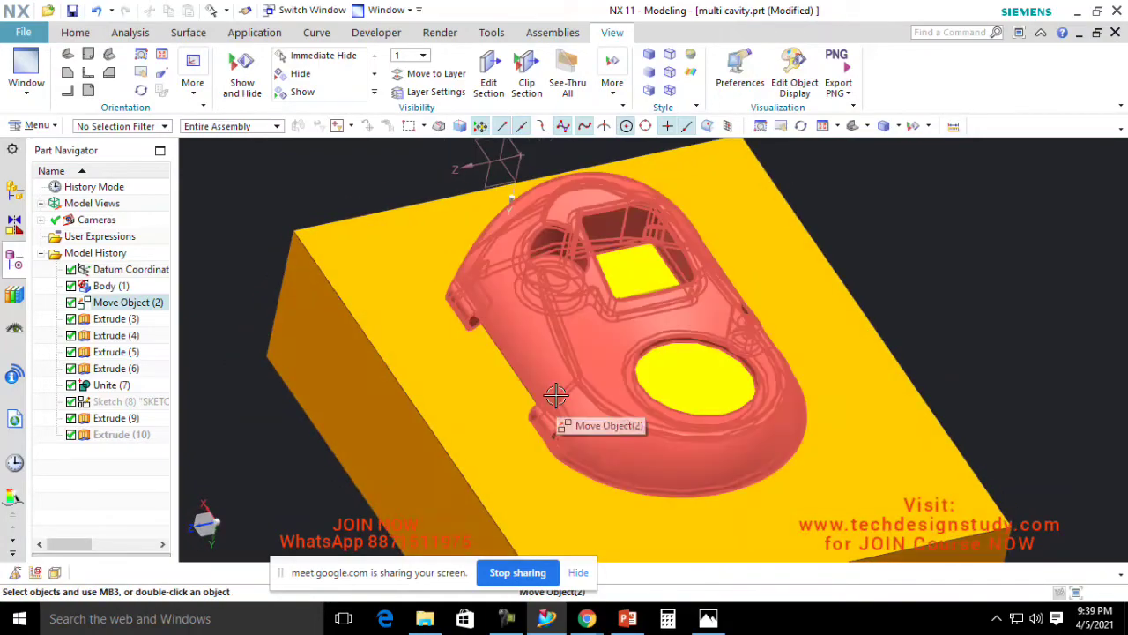
Step: Orient the view straight onto the orange block's top face and start a sketch on that face
key("F8")
middle_click_drag(515, 358, 535, 417)
key("F8")
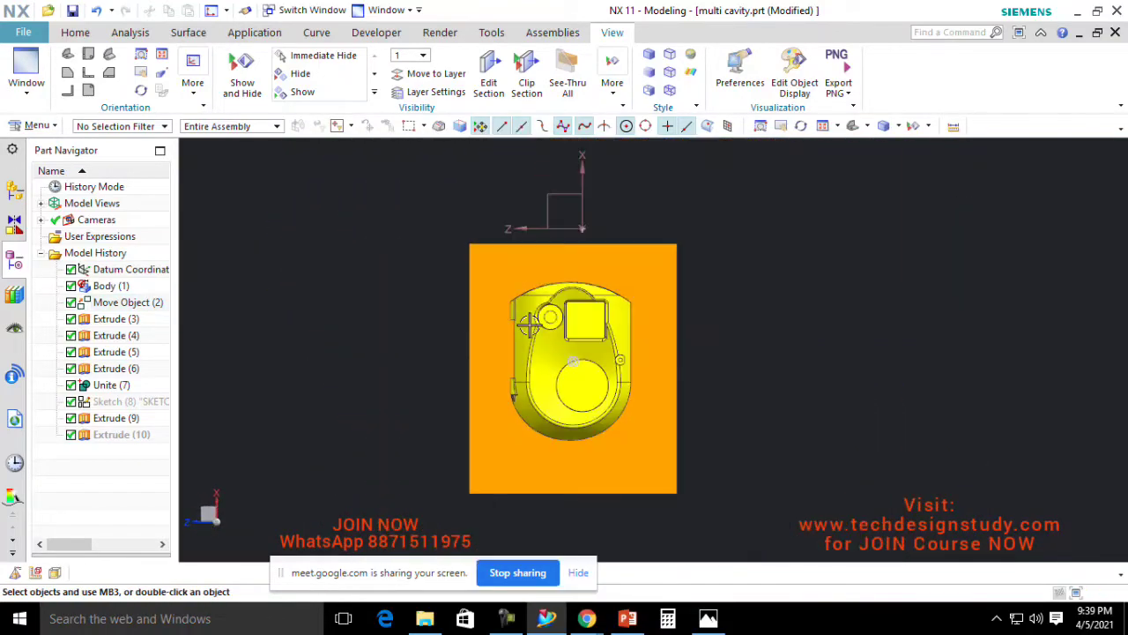
scroll(527, 326, "up", 5)
left_click(75, 33)
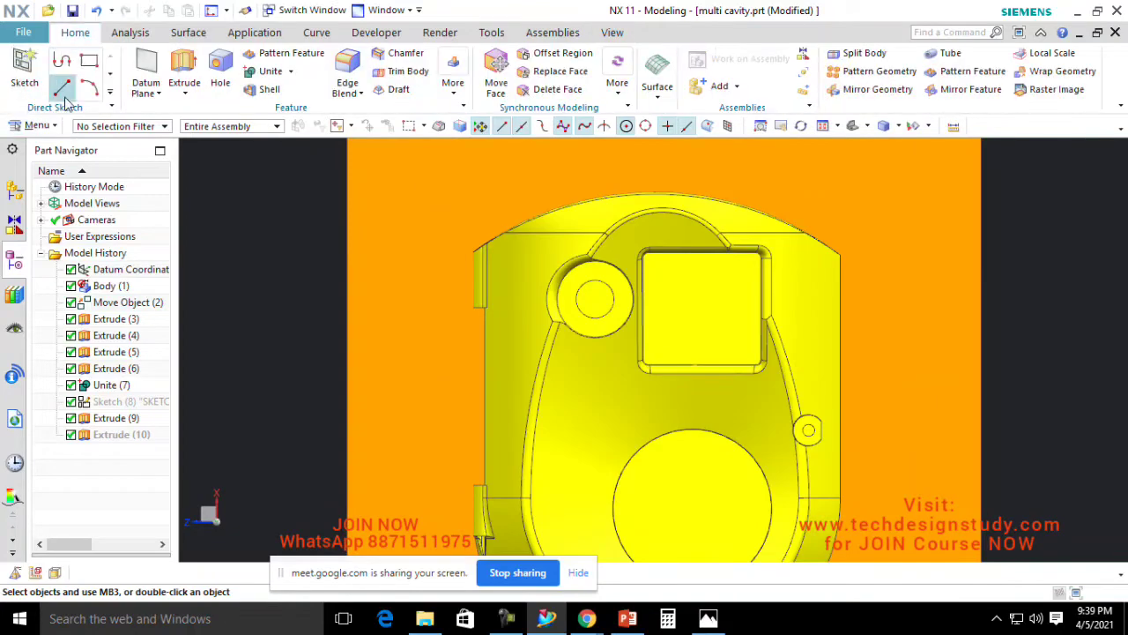
left_click(181, 356)
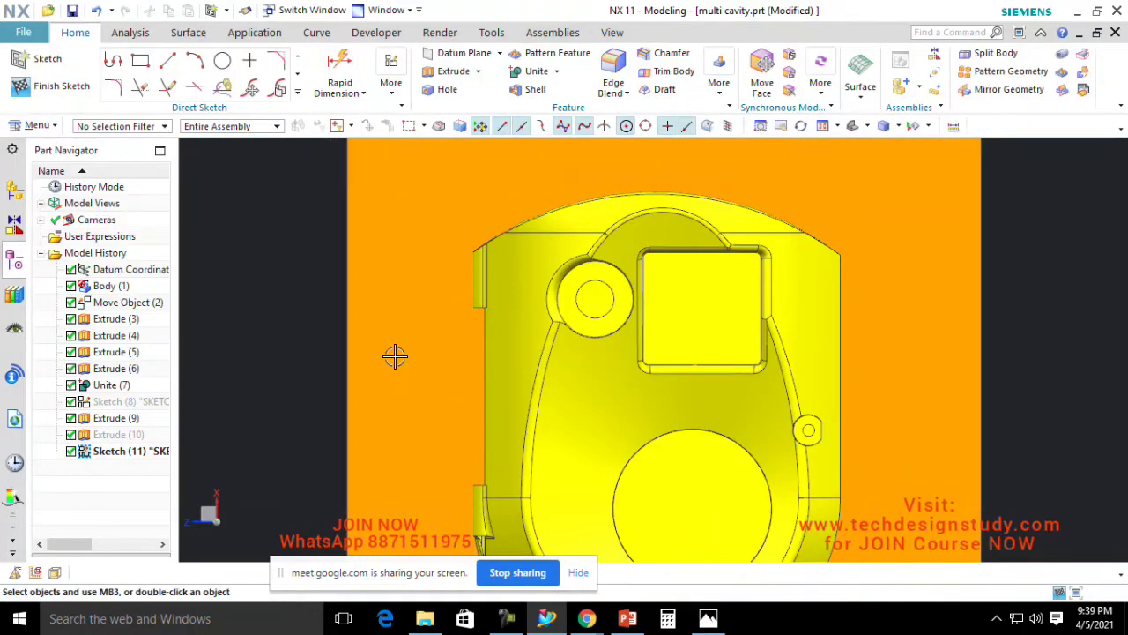
Step: Sketch a rectangle about 6.7 mm wide and 42 mm high outside the part's long edge, between its two side lugs
left_click(140, 60)
scroll(441, 277, "up", 5)
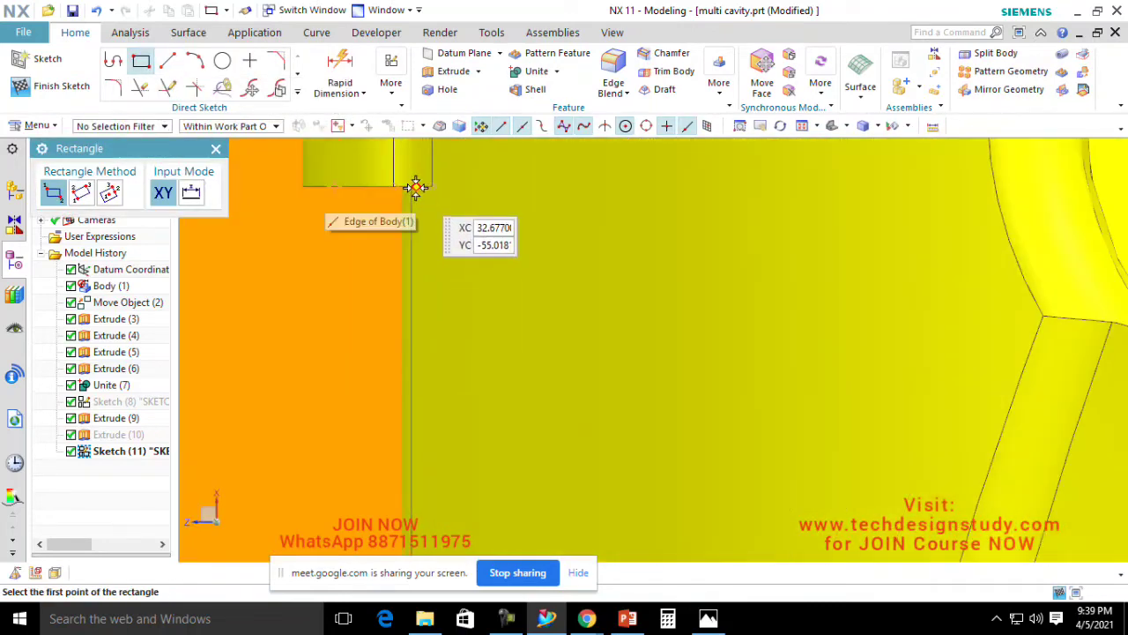
left_click(412, 187)
scroll(504, 239, "down", 5)
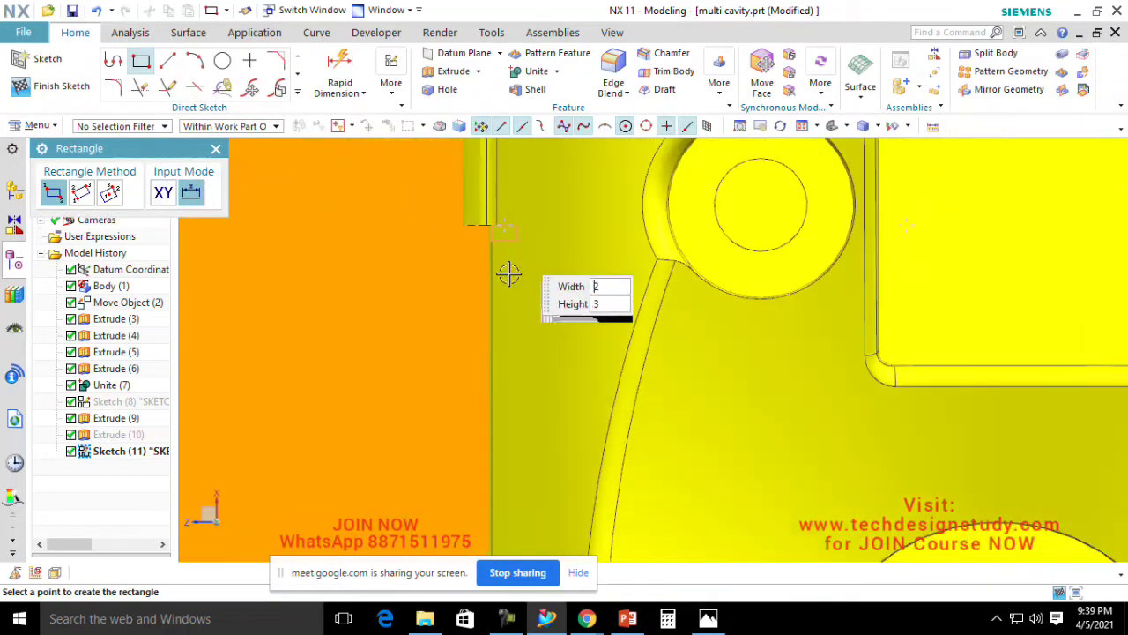
scroll(399, 456, "up", 8)
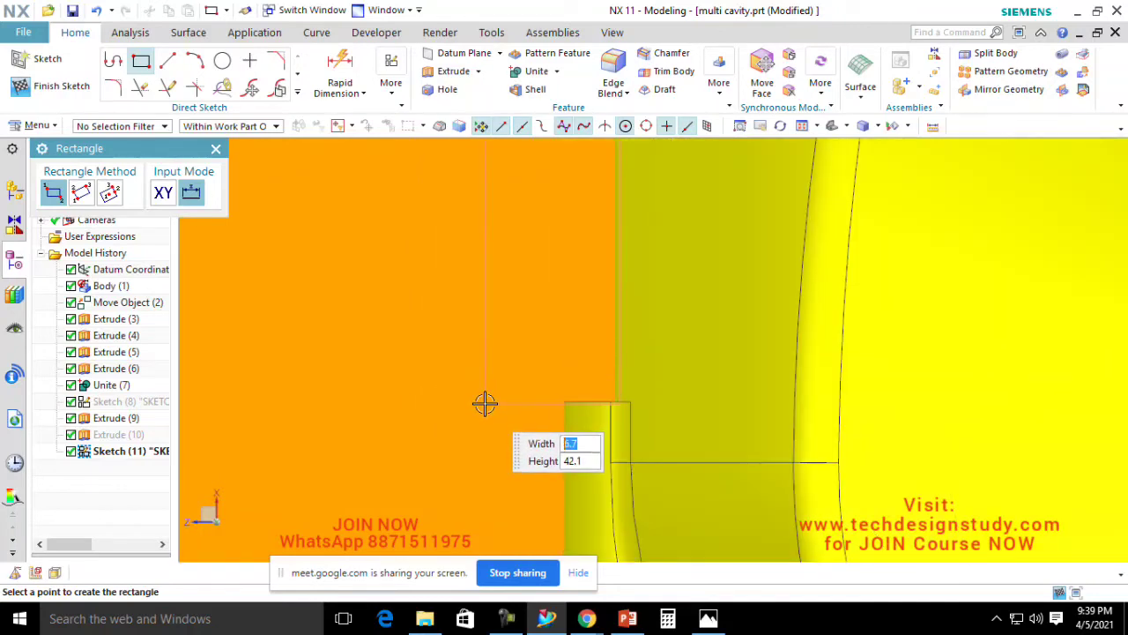
scroll(485, 401, "up", 3)
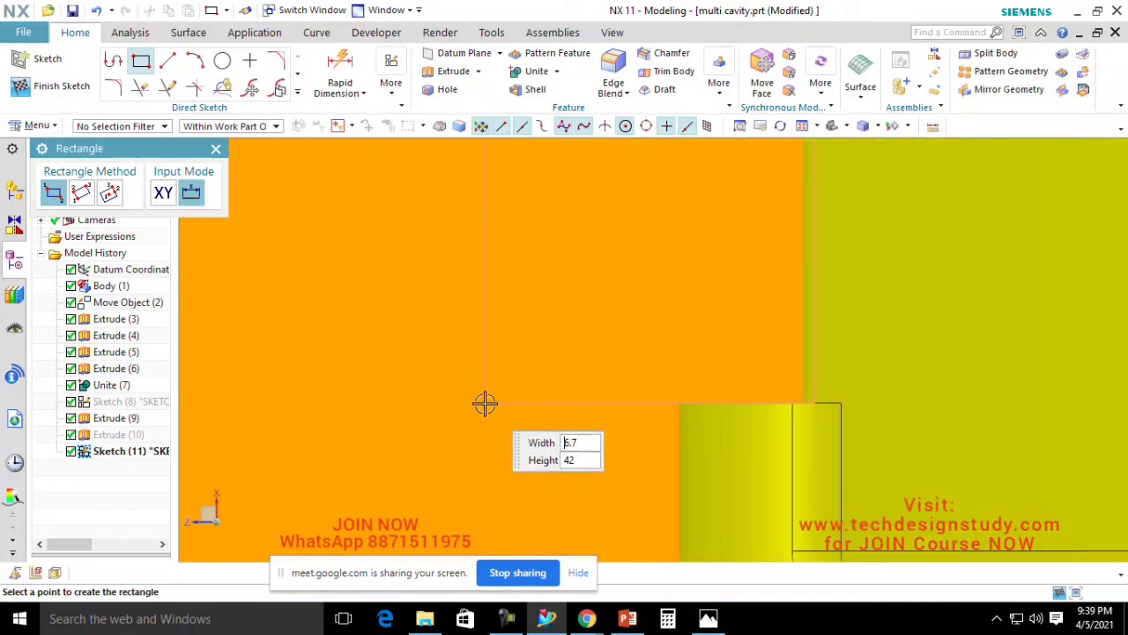
left_click(485, 402)
scroll(486, 388, "down", 5)
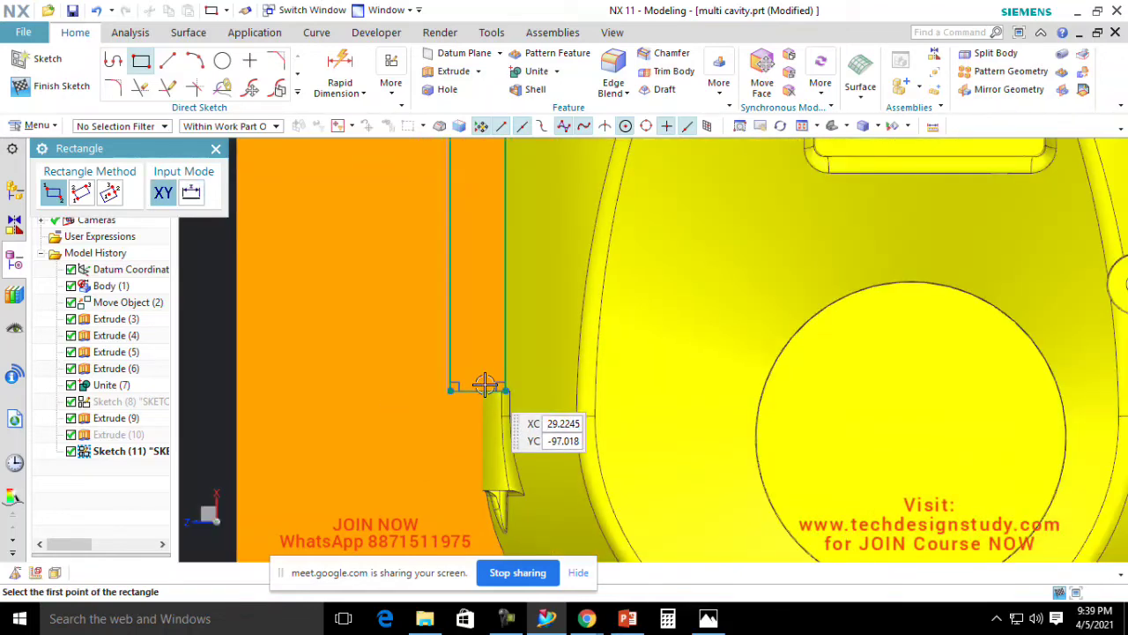
left_click(216, 149)
Step: Widen the rectangle by moving its outer line farther from the yellow part, and finish the sketch
scroll(450, 383, "up", 6)
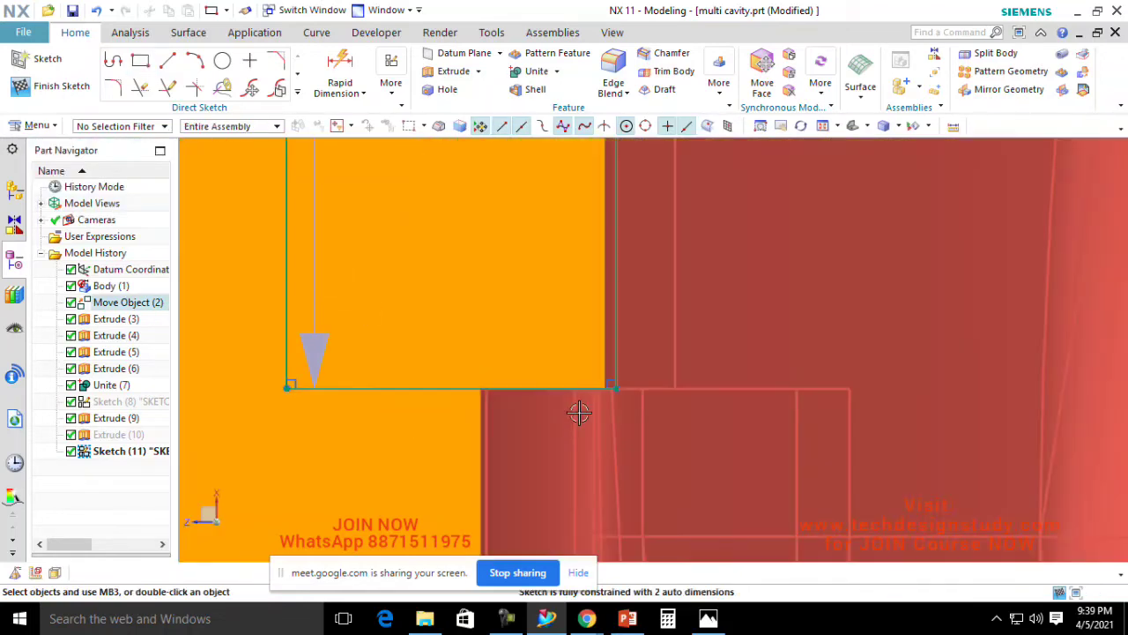
scroll(498, 423, "down", 18)
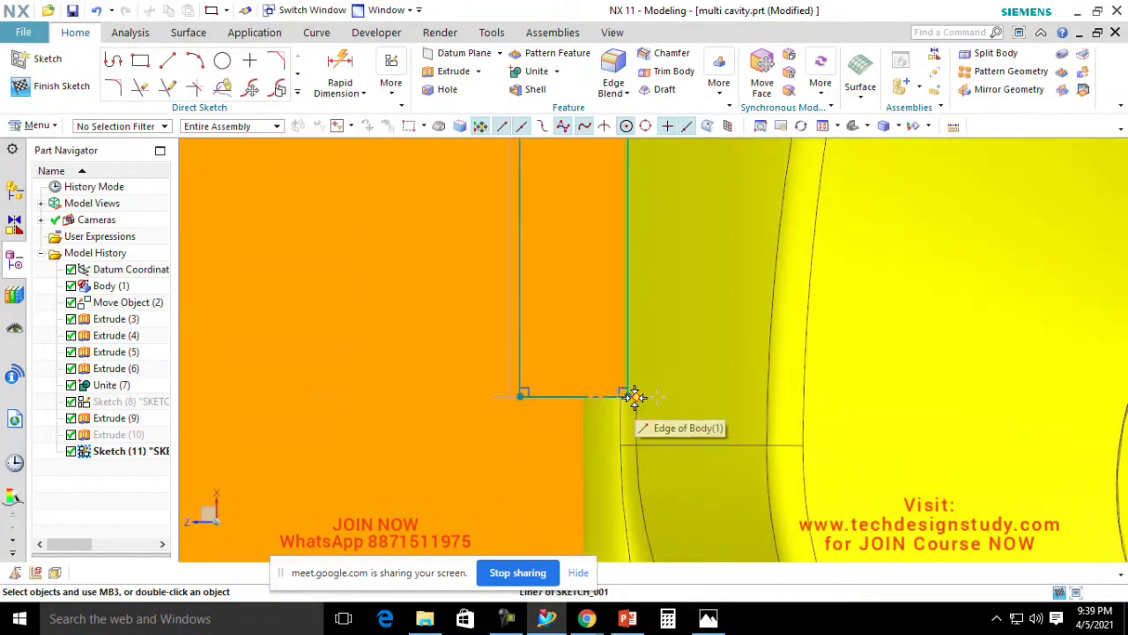
scroll(587, 238, "up", 2)
left_click_drag(567, 206, 471, 207)
scroll(647, 351, "down", 4)
scroll(653, 336, "down", 2)
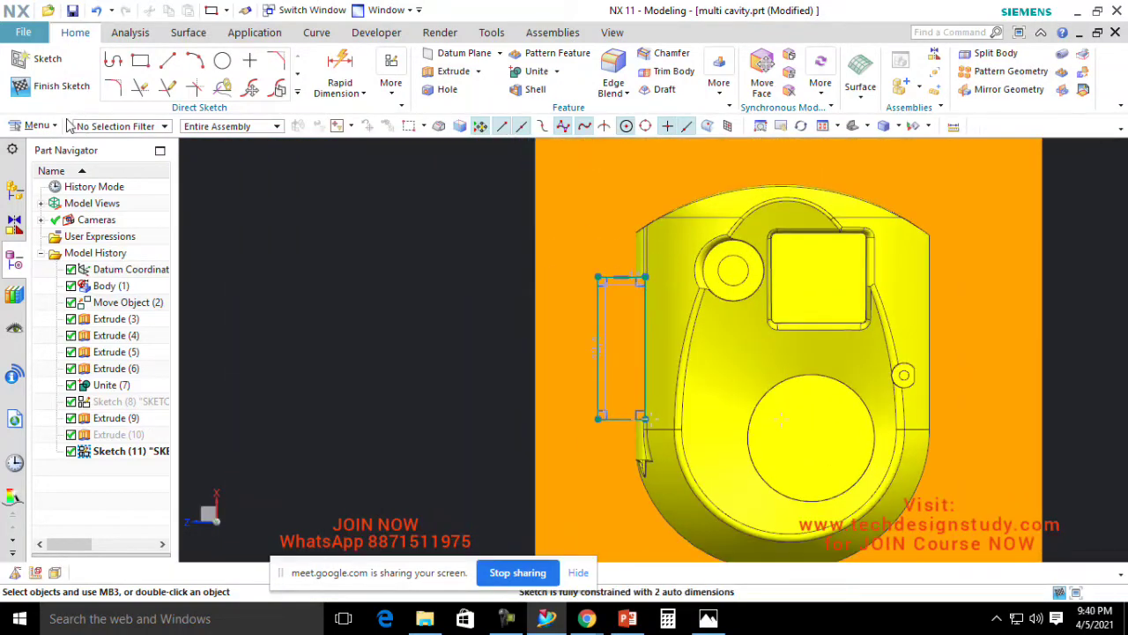
left_click(54, 86)
Step: Start extruding the rectangle upward from the orange block's face, reducing the end distance to 6 mm, and view it squarely from the side
scroll(602, 355, "down", 3)
middle_click_drag(602, 356, 639, 315)
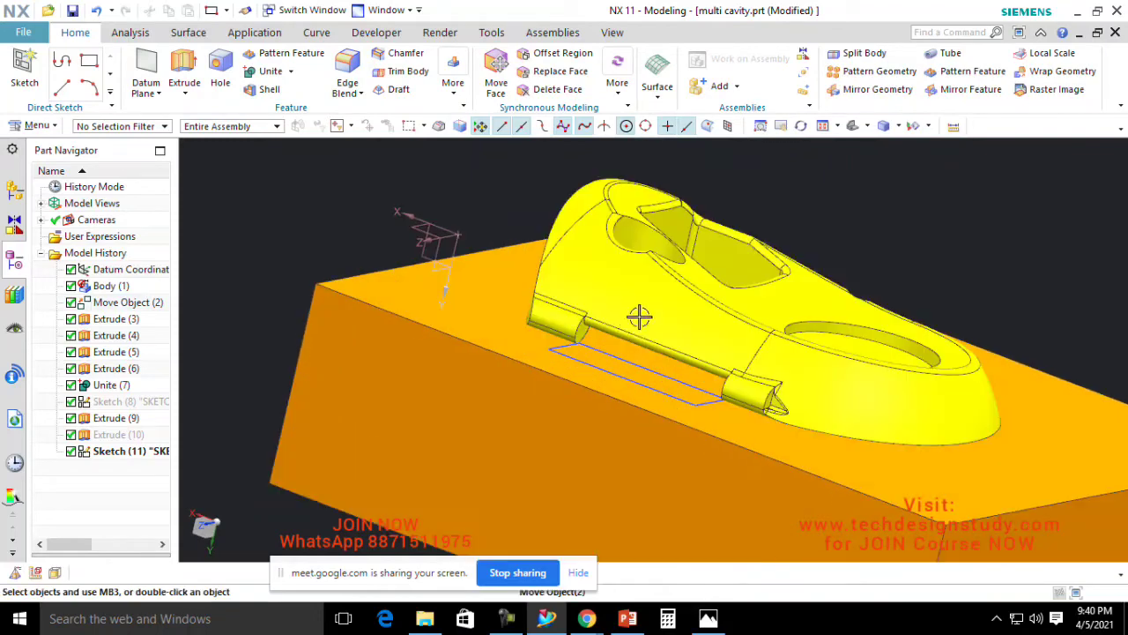
left_click(181, 67)
scroll(629, 373, "up", 5)
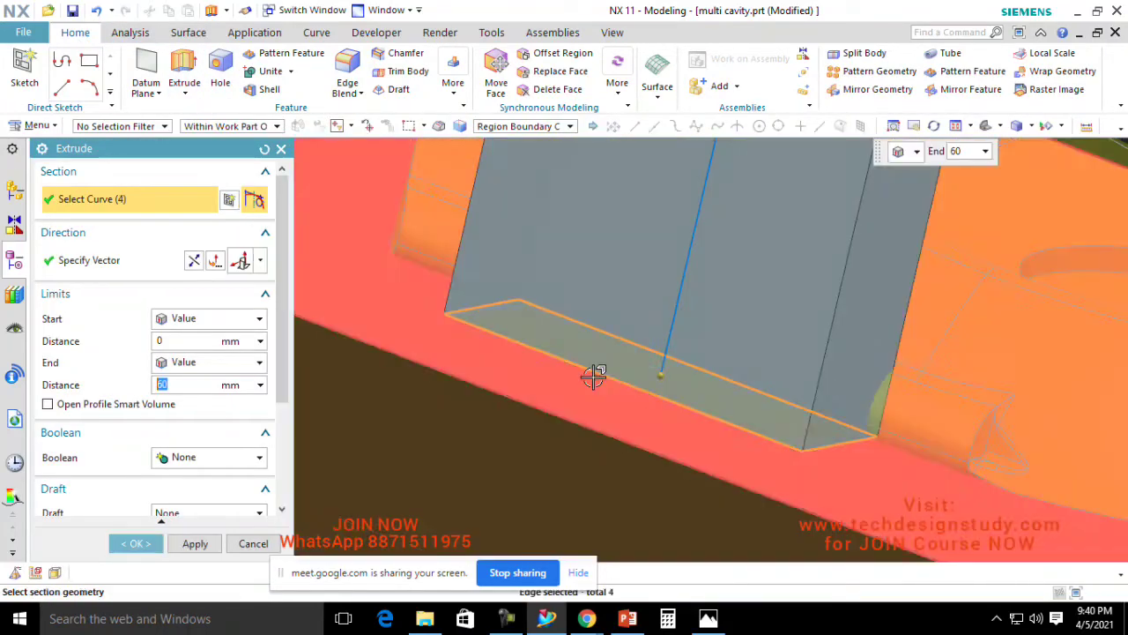
scroll(594, 376, "down", 4)
scroll(662, 385, "down", 4)
scroll(672, 285, "up", 2)
left_click_drag(672, 288, 647, 429)
scroll(638, 432, "up", 4)
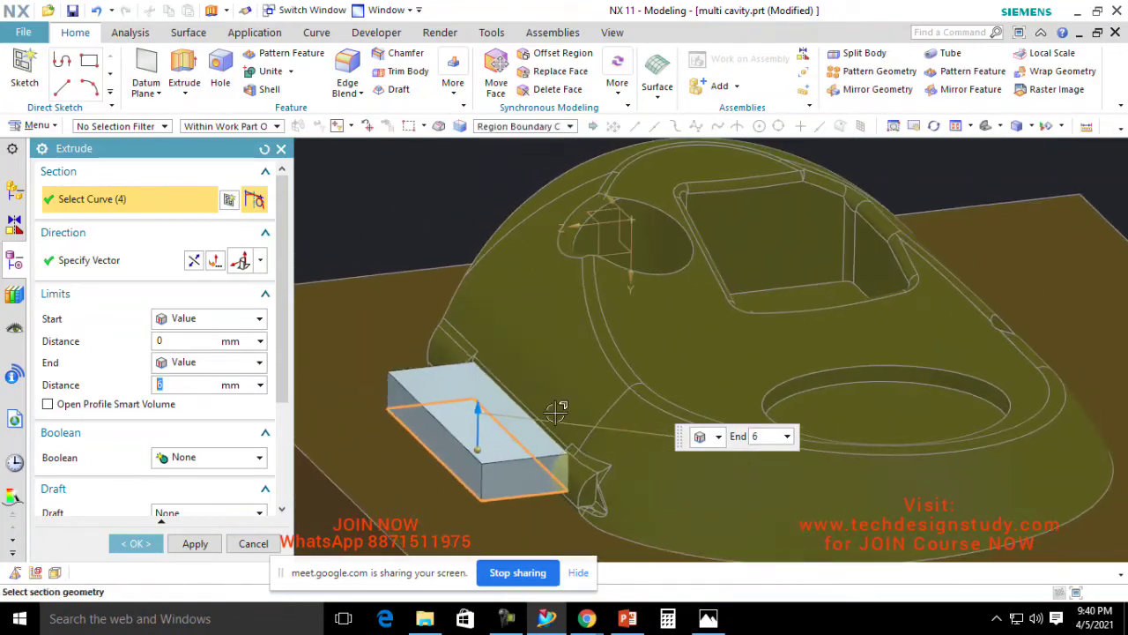
scroll(541, 407, "up", 2)
key("F8")
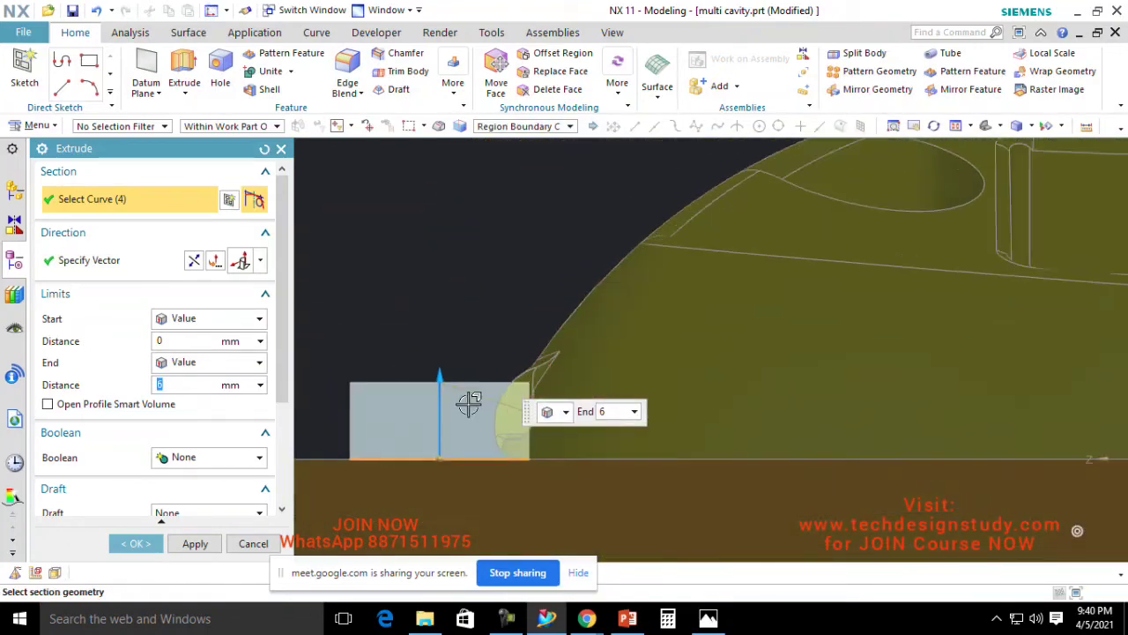
Step: Compare the extrusion's height with the side lugs, set its end distance to 6 mm and create it without a Boolean
scroll(469, 403, "up", 2)
left_click_drag(420, 381, 420, 390)
middle_click_drag(420, 390, 350, 429)
left_click_drag(340, 363, 344, 326)
middle_click_drag(367, 330, 490, 300)
scroll(489, 299, "down", 4)
scroll(665, 398, "up", 2)
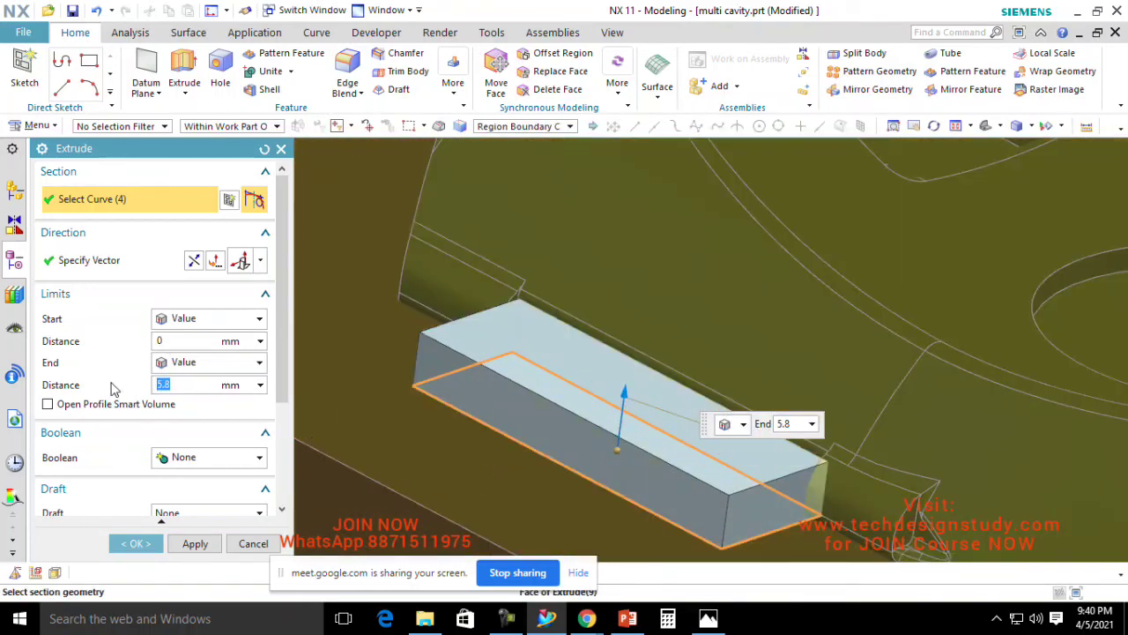
type("6")
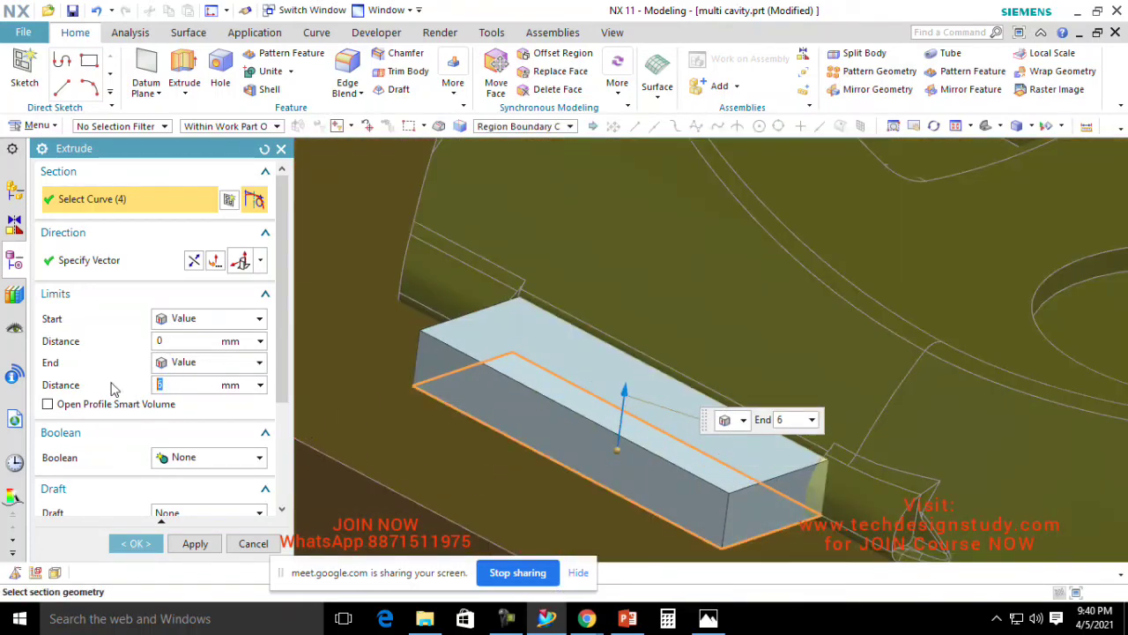
left_click(135, 544)
scroll(541, 334, "down", 3)
scroll(567, 380, "up", 3)
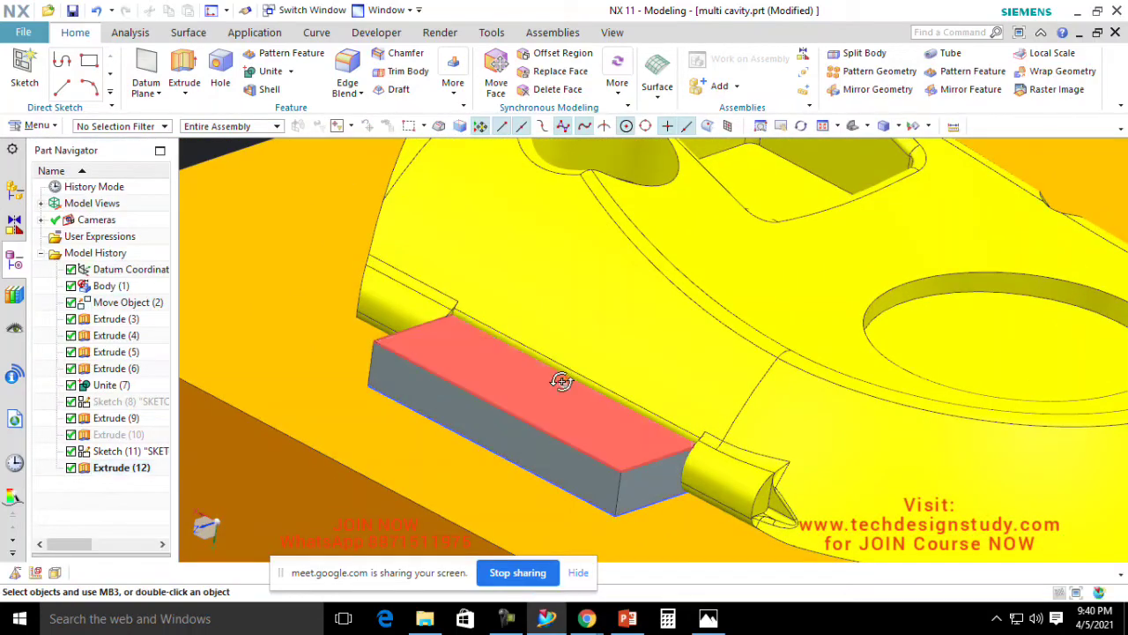
middle_click_drag(562, 380, 549, 361)
scroll(569, 395, "down", 4)
scroll(562, 324, "down", 2)
scroll(556, 331, "up", 3)
scroll(564, 379, "down", 2)
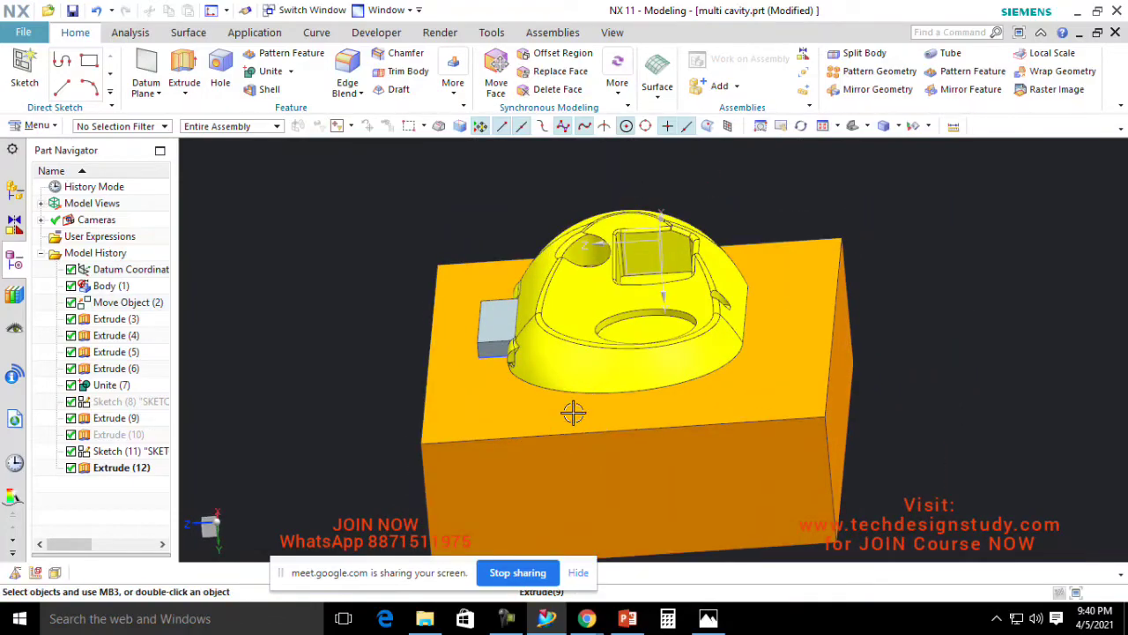
Step: Examine the orange core block's part-shaped form, side block, small protrusion and internal round pins from several angles
middle_click_drag(573, 412, 570, 411)
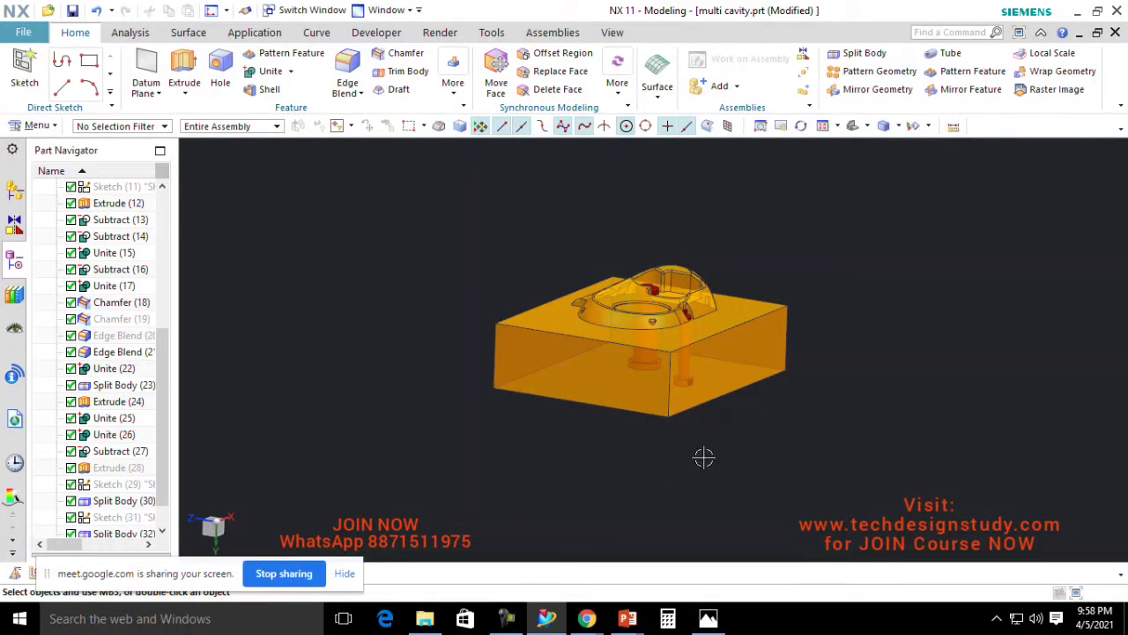
middle_click_drag(765, 459, 771, 482)
scroll(672, 464, "up", 2)
middle_click_drag(667, 471, 693, 398)
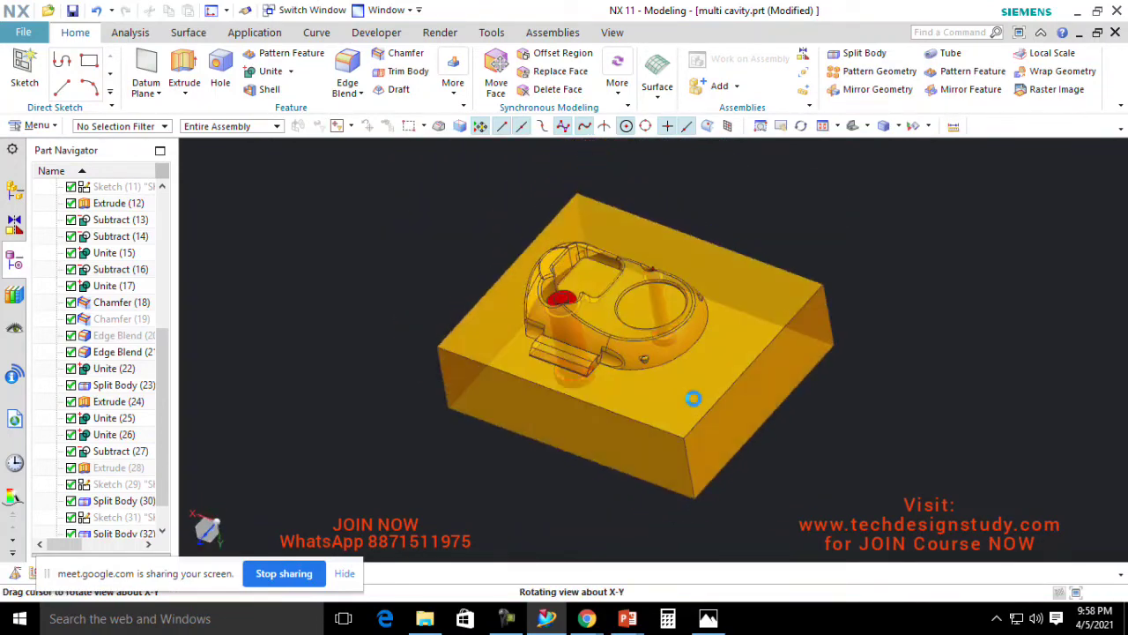
scroll(649, 360, "up", 5)
scroll(602, 346, "down", 1)
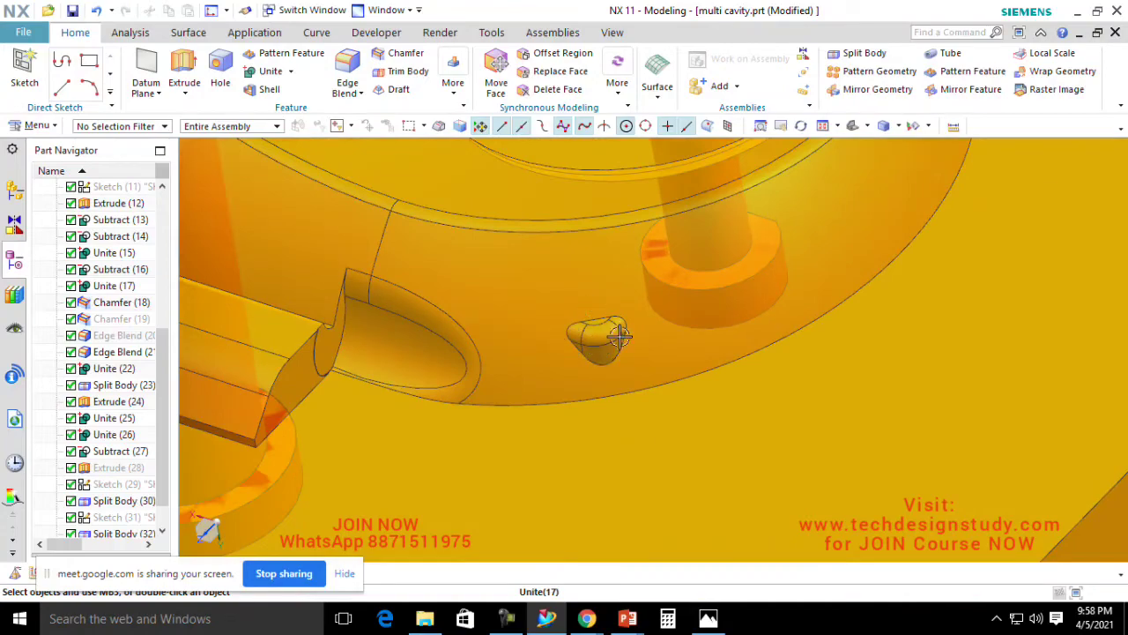
scroll(635, 345, "down", 5)
scroll(532, 349, "up", 3)
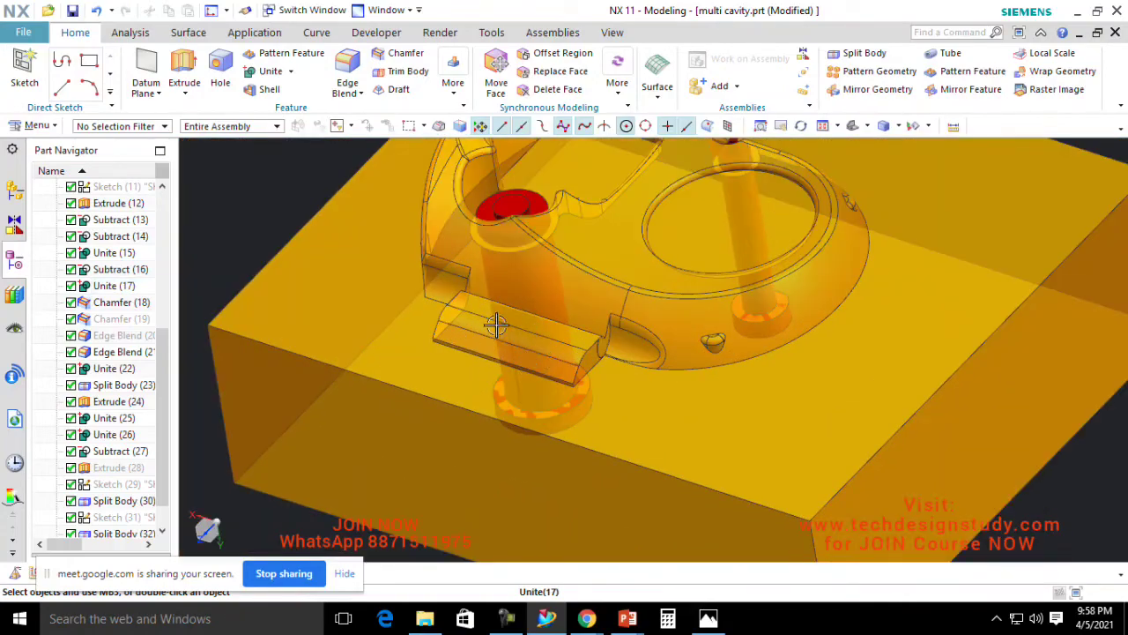
middle_click_drag(511, 340, 542, 373)
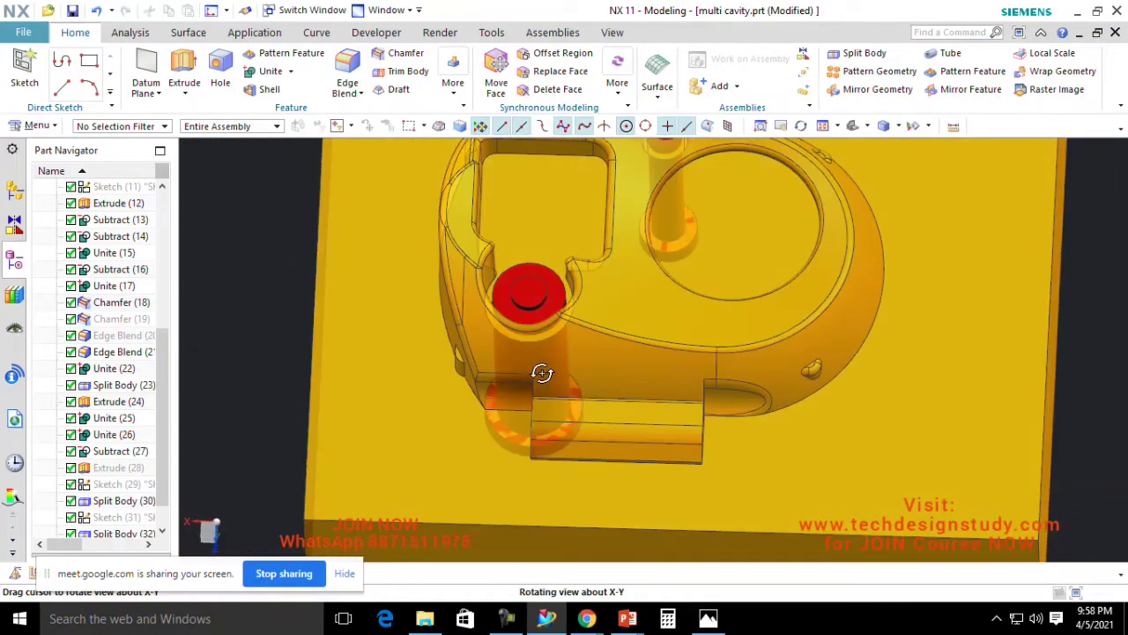
scroll(547, 388, "down", 4)
scroll(559, 414, "up", 2)
Step: Swap the shown and hidden objects, and hide the blue block, its rectangular outline sketch and the yellow part
key("ctrl+shift+b")
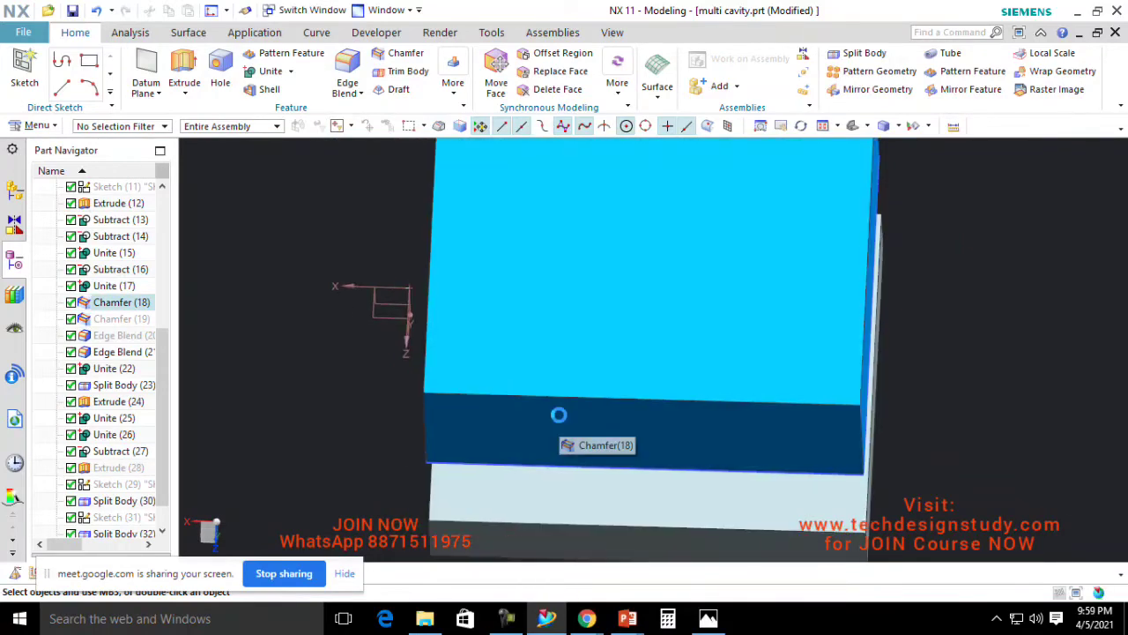
scroll(559, 415, "down", 3)
middle_click_drag(602, 435, 661, 408)
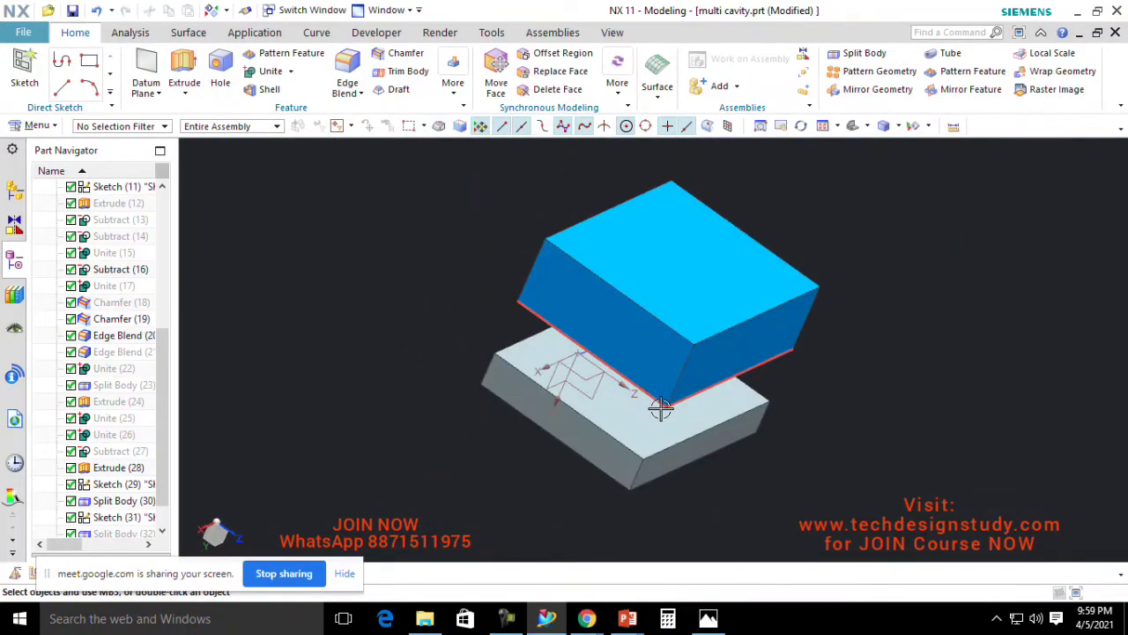
key("ctrl+shift+i")
left_click(711, 338)
scroll(652, 392, "up", 2)
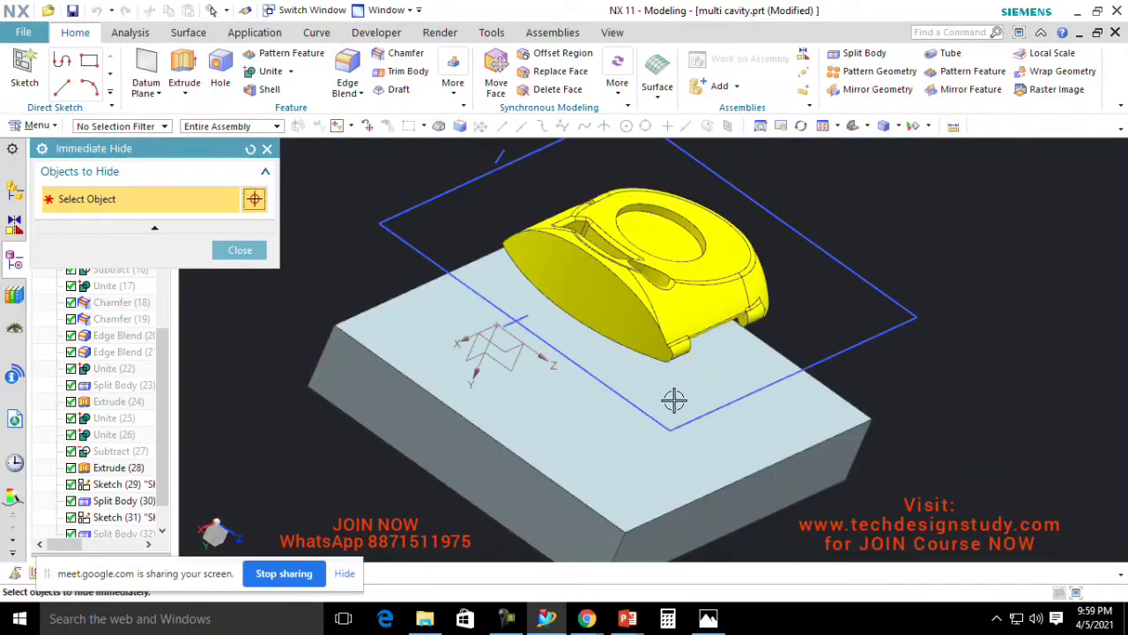
left_click(665, 425)
scroll(665, 421, "down", 1)
left_click(650, 347)
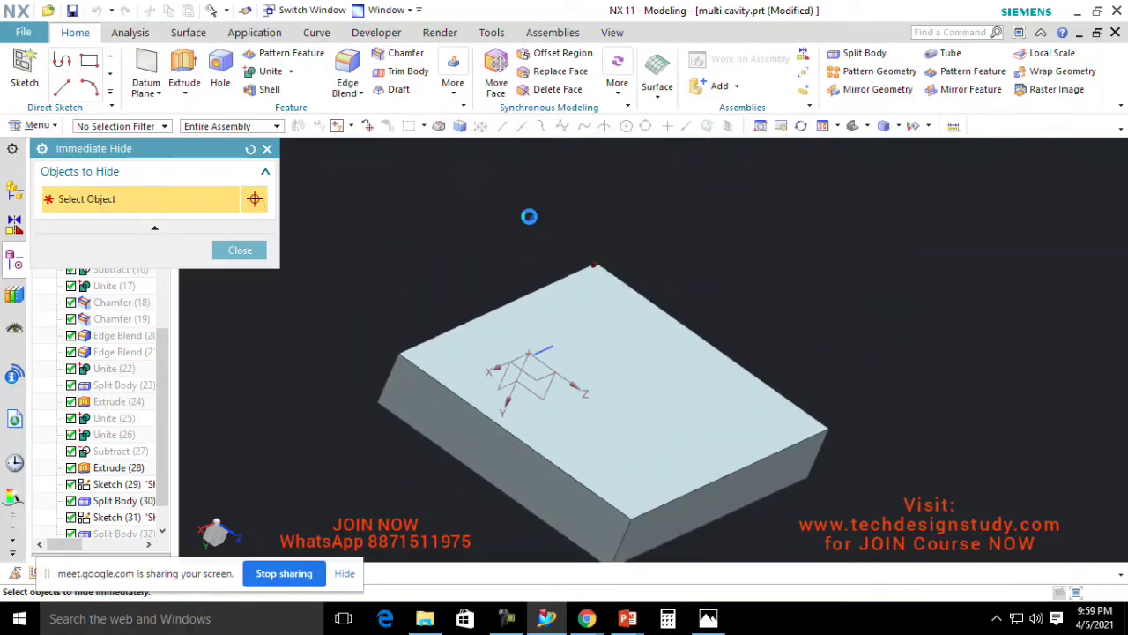
left_click(247, 253)
Step: Reverse the shown and hidden objects to bring back the orange core, blue block and yellow part
scroll(587, 277, "up", 3)
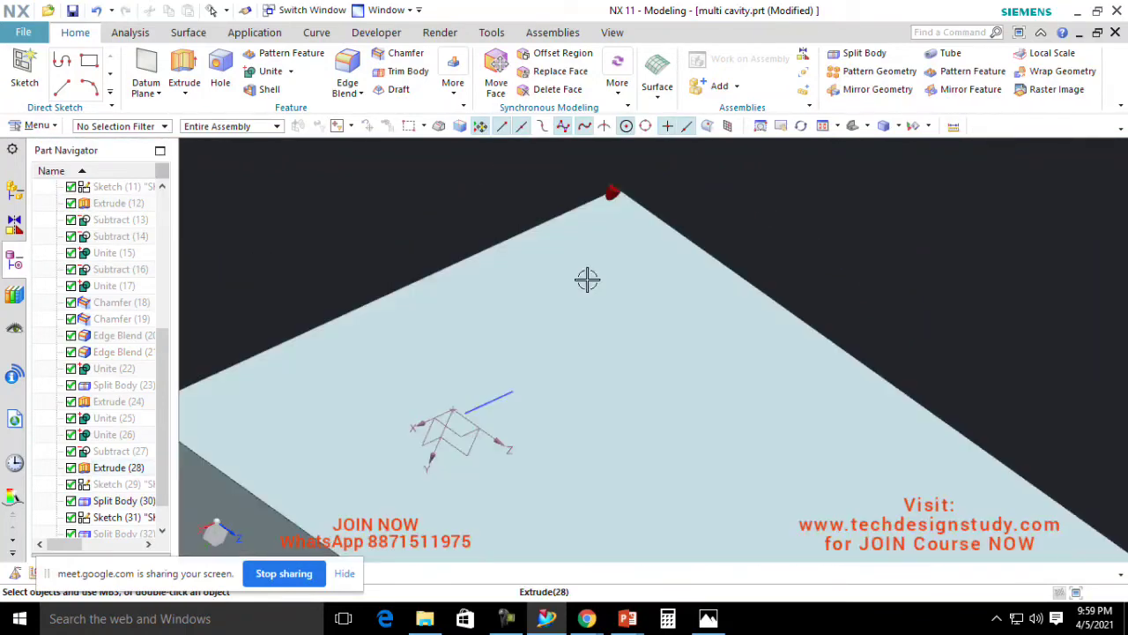
scroll(602, 258, "down", 1)
scroll(587, 244, "up", 2)
scroll(617, 305, "down", 3)
middle_click_drag(617, 305, 617, 441)
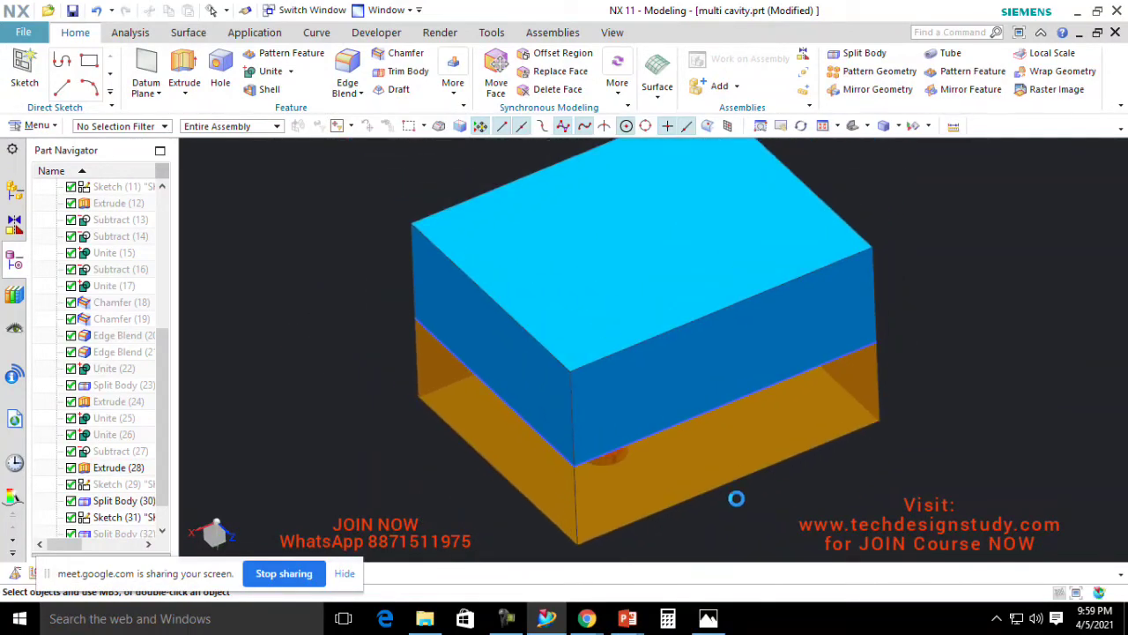
Step: Hide the blue block and inspect the core's block between the yellow part's side lugs
key("ctrl+shift+i")
left_click(713, 347)
scroll(767, 480, "up", 6)
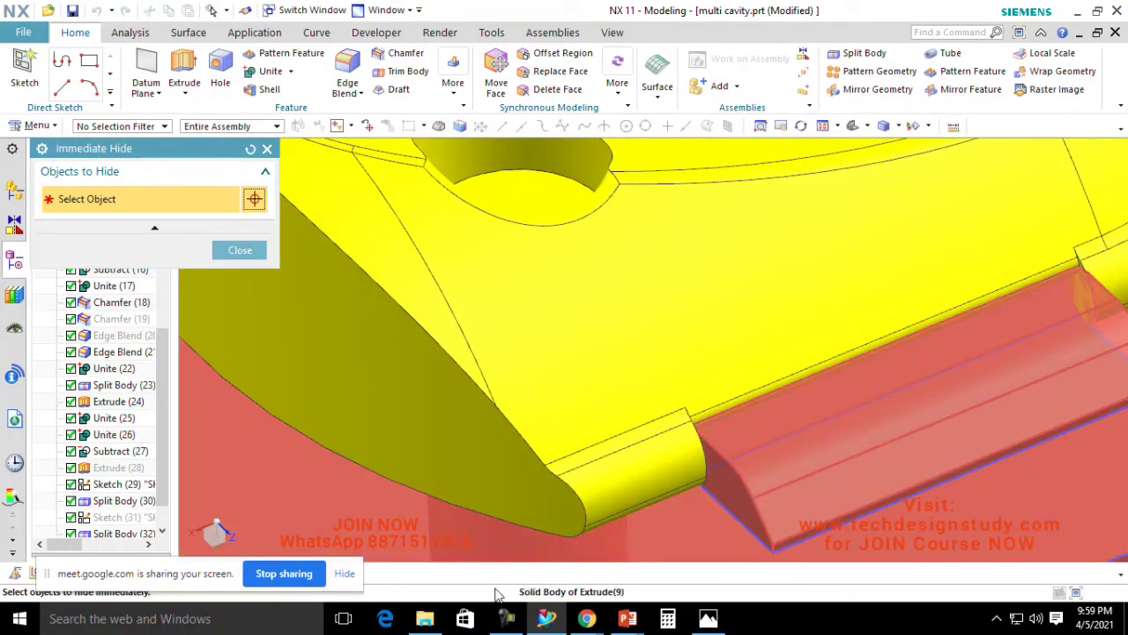
scroll(657, 445, "down", 5)
scroll(713, 395, "down", 4)
middle_click_drag(695, 427, 700, 454)
left_click(236, 250)
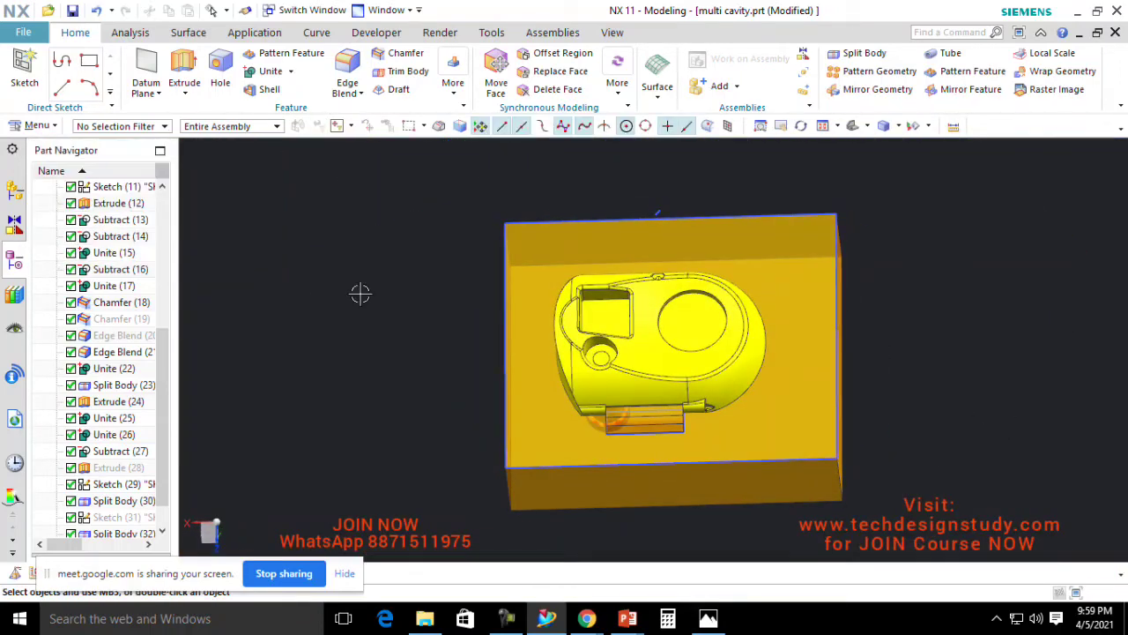
Step: Hide the rectangular sketch outlining the top of the orange core block
scroll(864, 352, "down", 3)
middle_click_drag(864, 353, 893, 373)
right_click(742, 343)
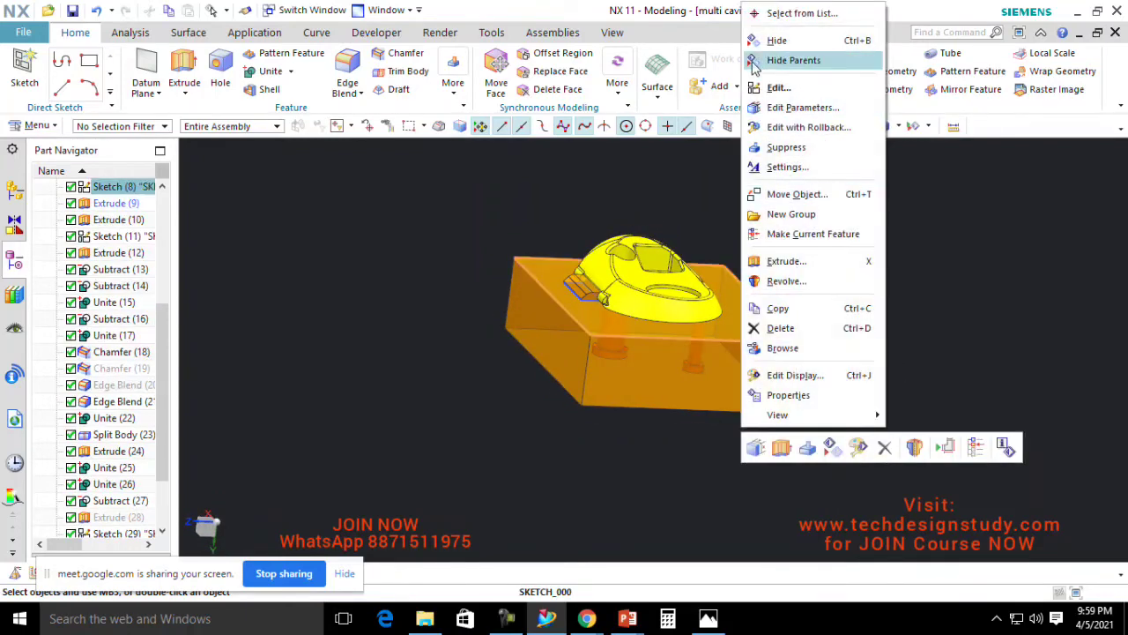
left_click(766, 40)
mouse_move(749, 379)
middle_mouse_down()
mouse_move(750, 415)
mouse_move(811, 384)
mouse_move(785, 373)
middle_mouse_up()
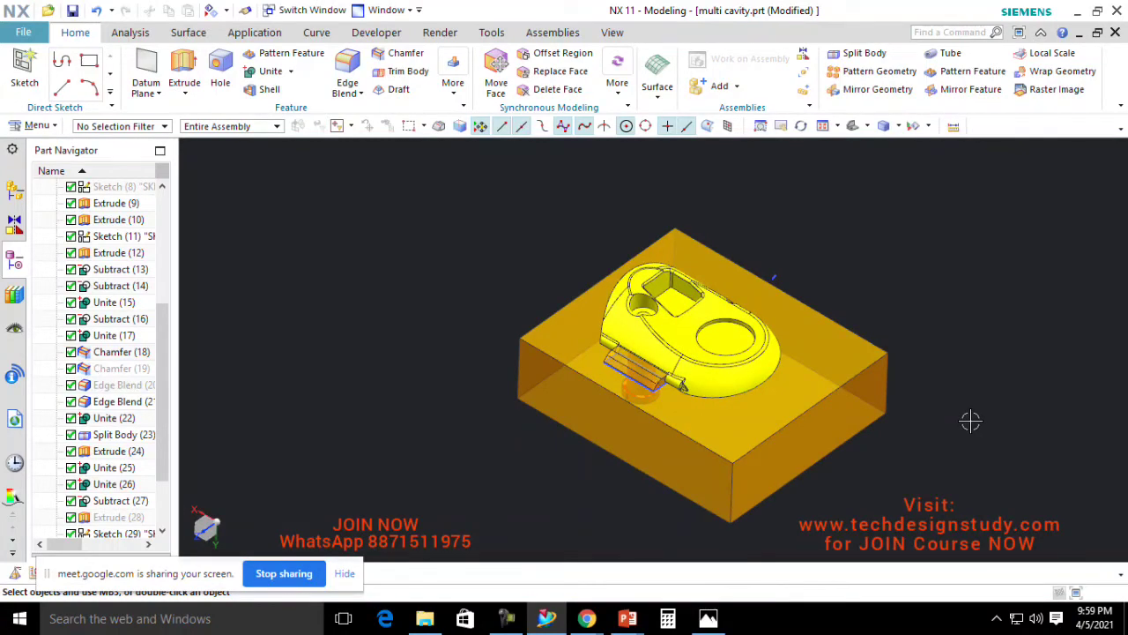
Step: Examine how the core's chamfered side block fits between the yellow part's side lugs
scroll(742, 480, "up", 5)
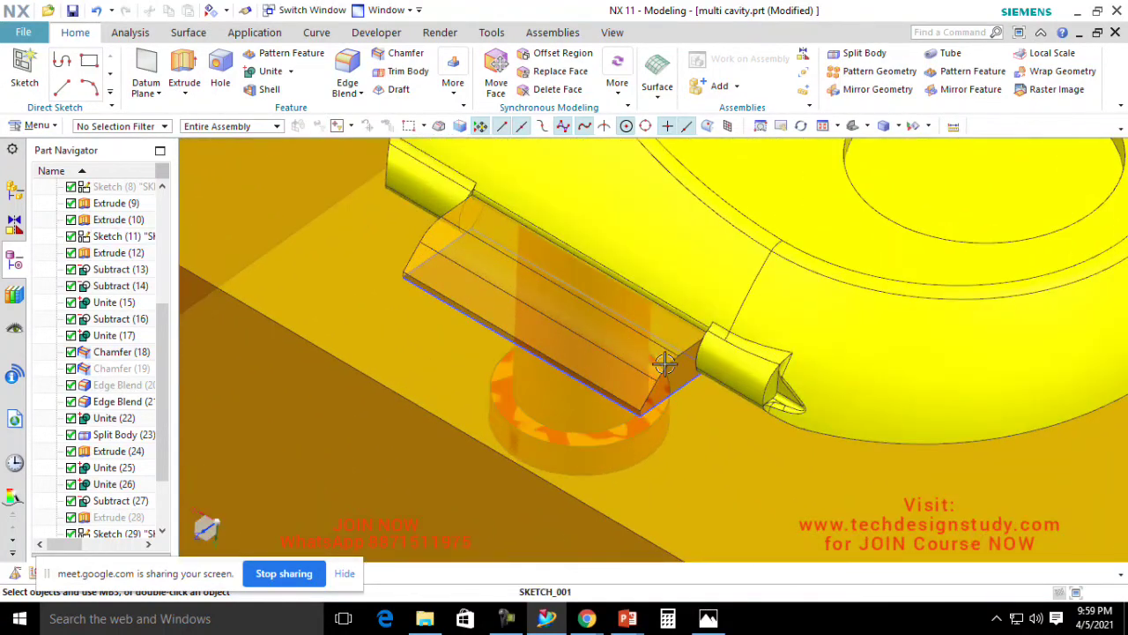
scroll(670, 445, "down", 5)
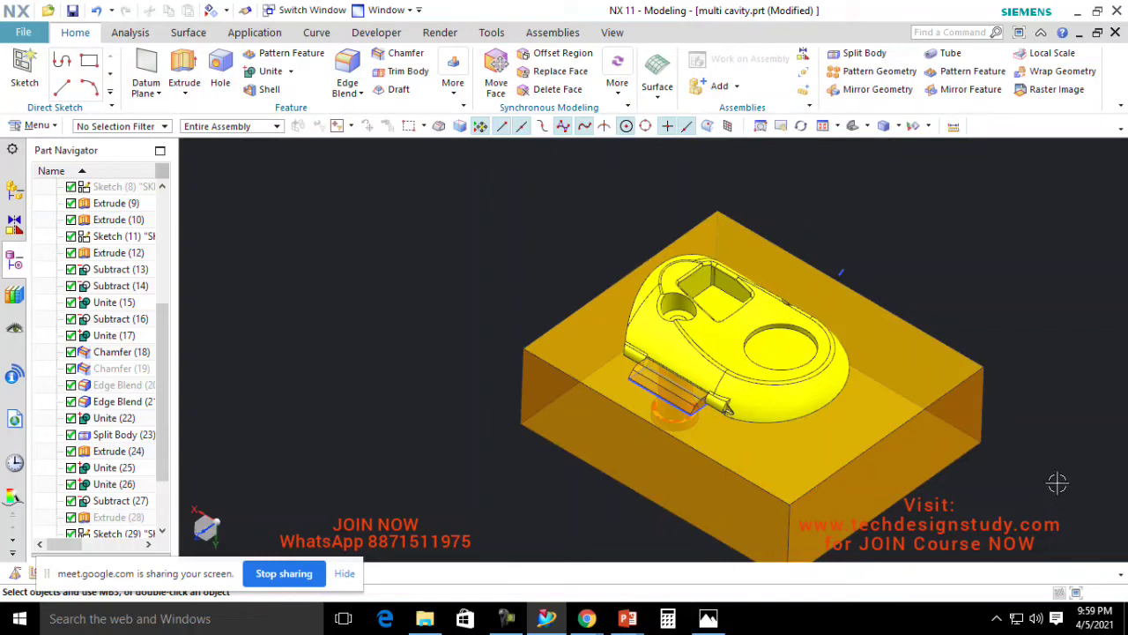
scroll(594, 463, "up", 3)
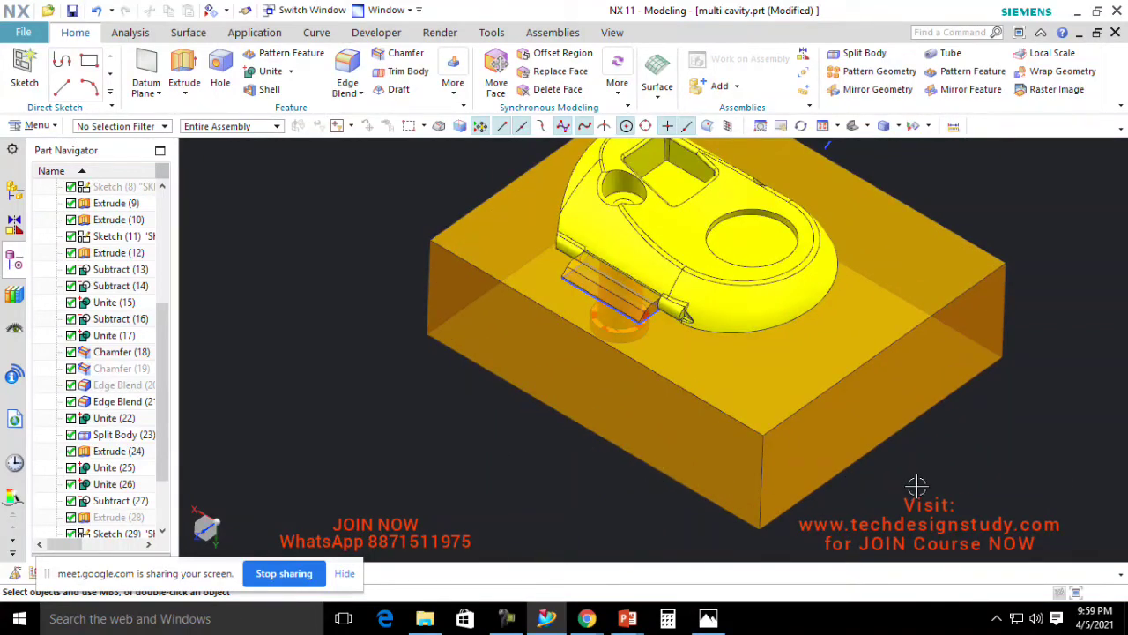
middle_click_drag(907, 487, 900, 452)
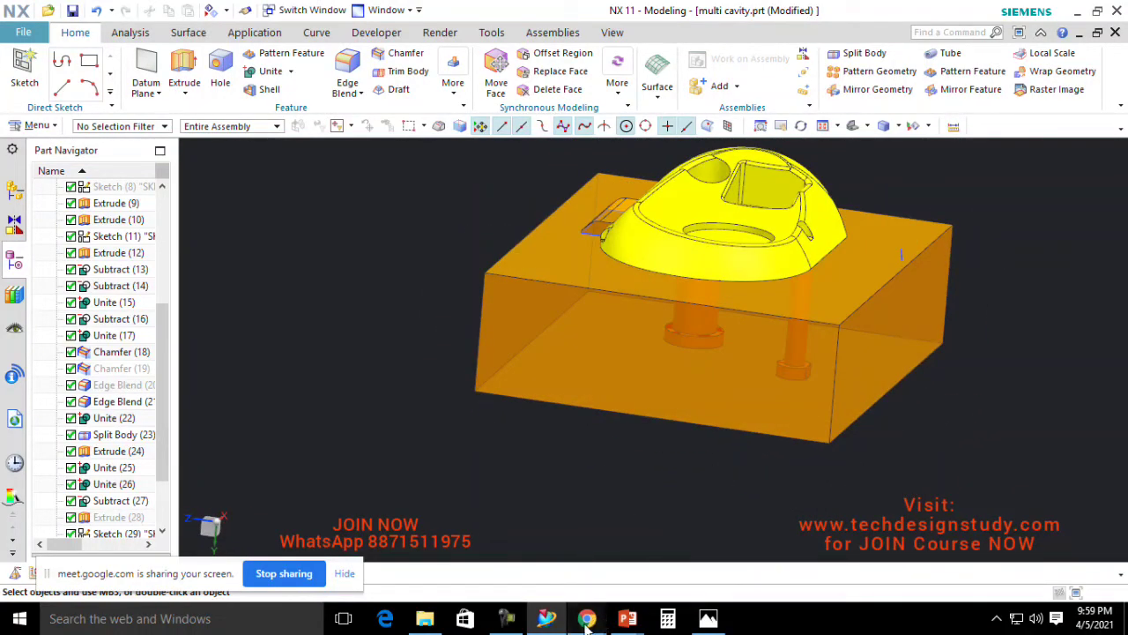
Step: Check the Google Meet call in Chrome and return to the multi cavity model in NX
mouse_move(586, 621)
left_click(465, 540)
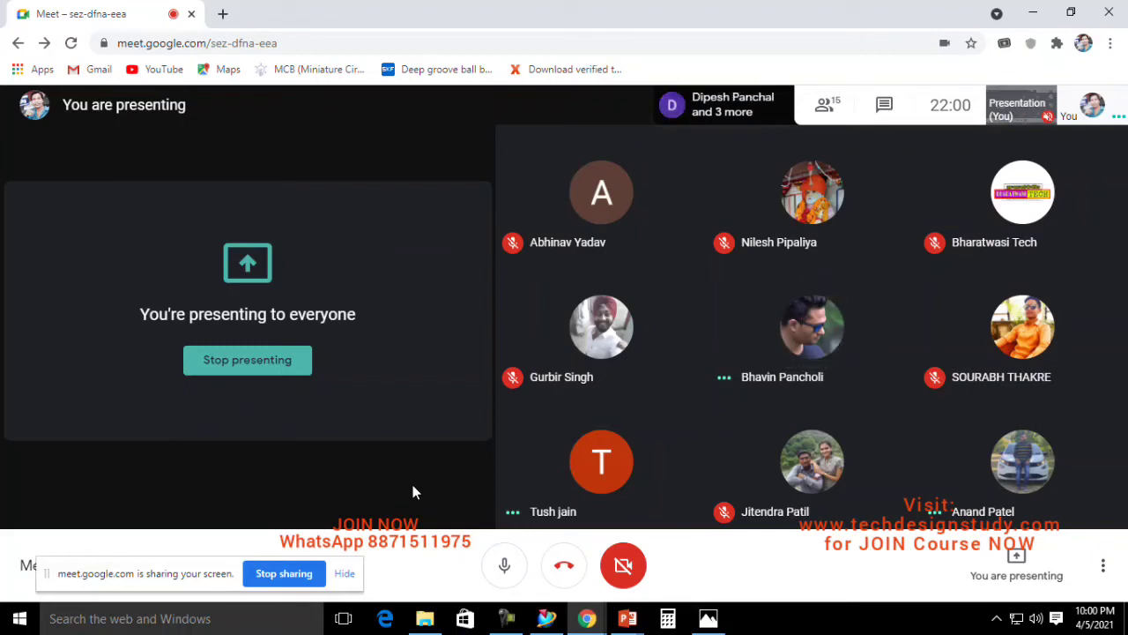
left_click(546, 618)
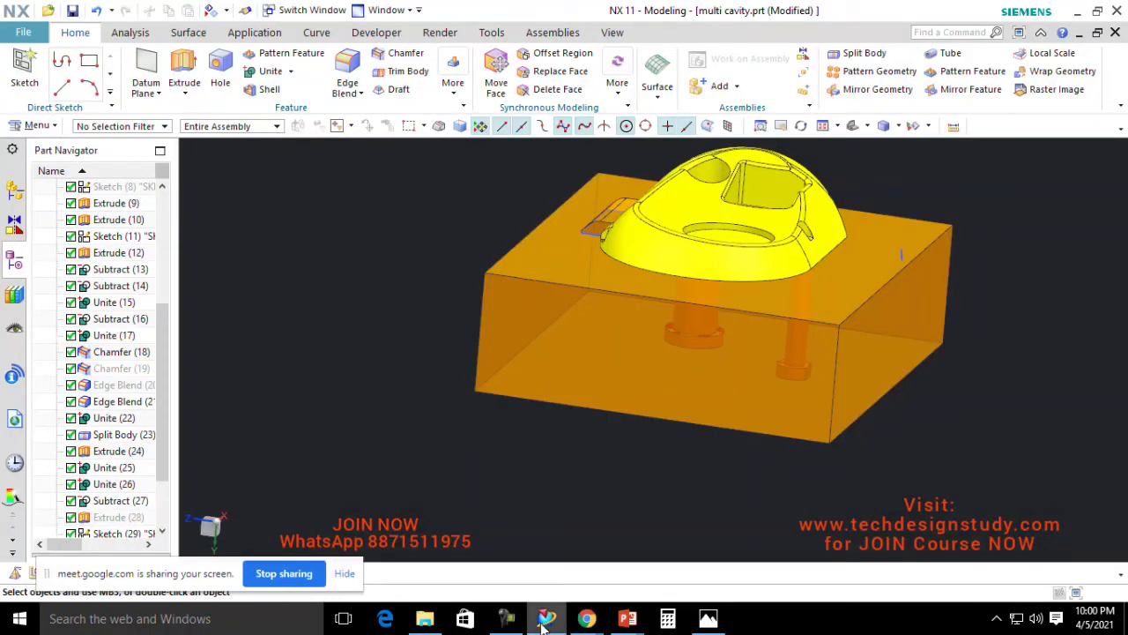
Step: Open the part file "mould tool 1.5 % shrinkage REV 2" from the Desktop folder
scroll(599, 343, "down", 3)
middle_click_drag(600, 343, 676, 434)
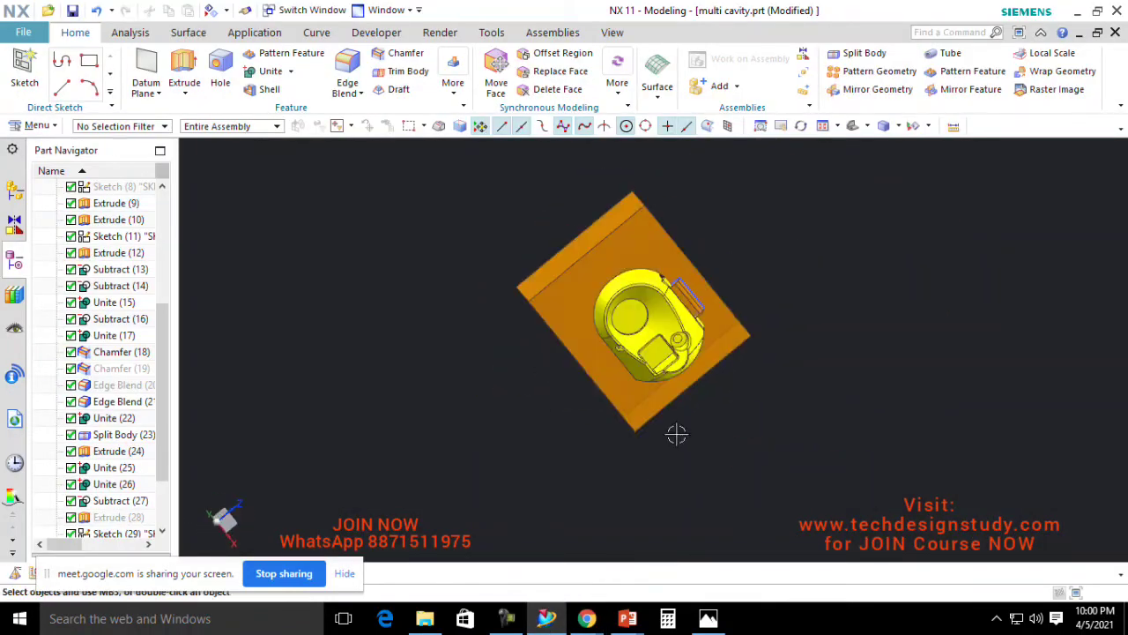
left_click(24, 36)
left_click(29, 80)
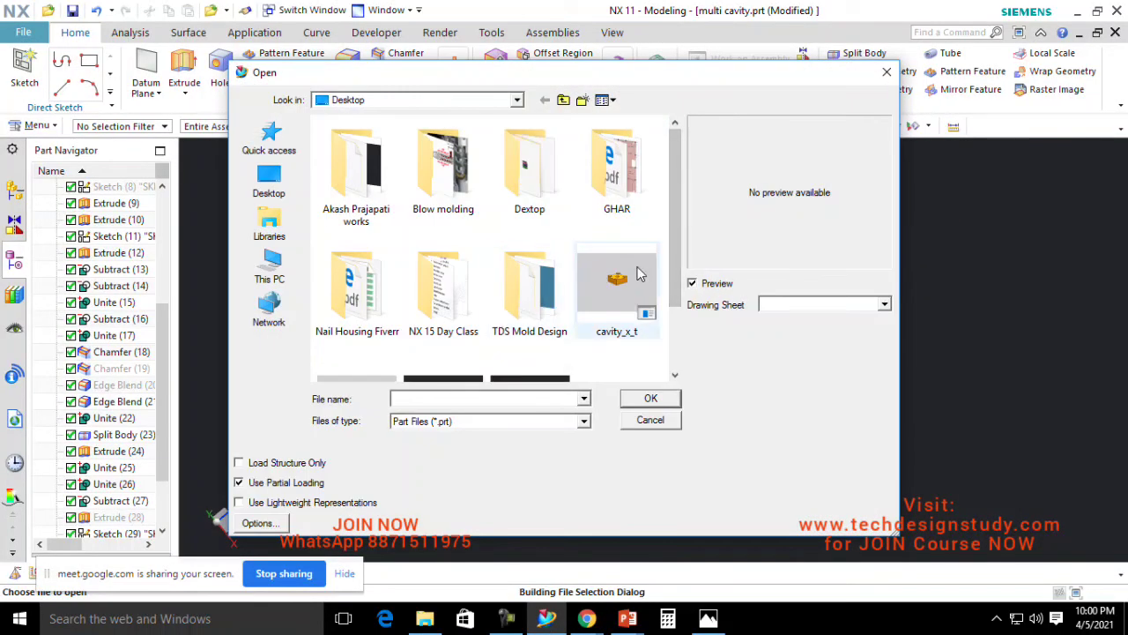
scroll(672, 217, "down", 3)
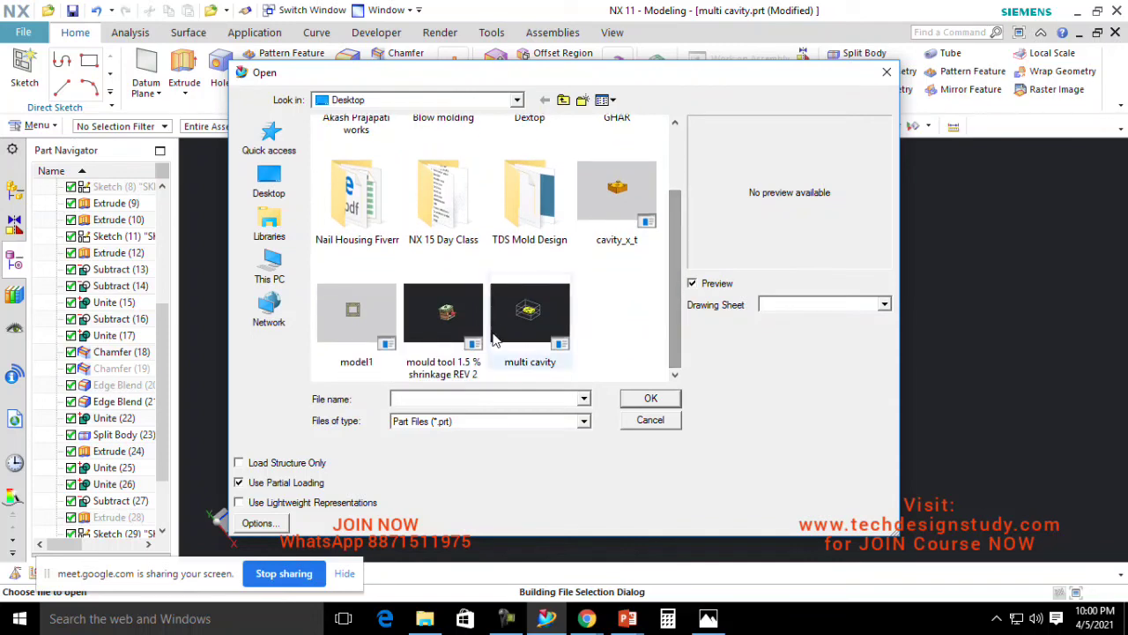
left_click(449, 331)
double_click(427, 325)
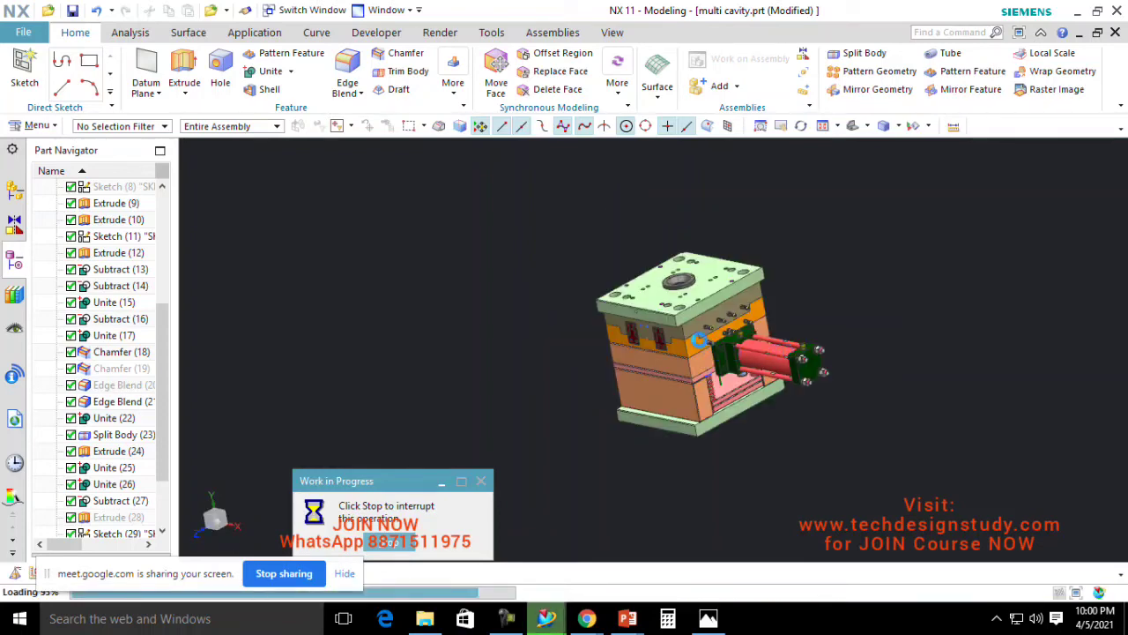
Step: View the complete mould tool squarely from the side and display it in wireframe
middle_click_drag(776, 351, 748, 247)
key("F8")
middle_click_drag(782, 362, 787, 430)
key("F8")
scroll(847, 216, "up", 3)
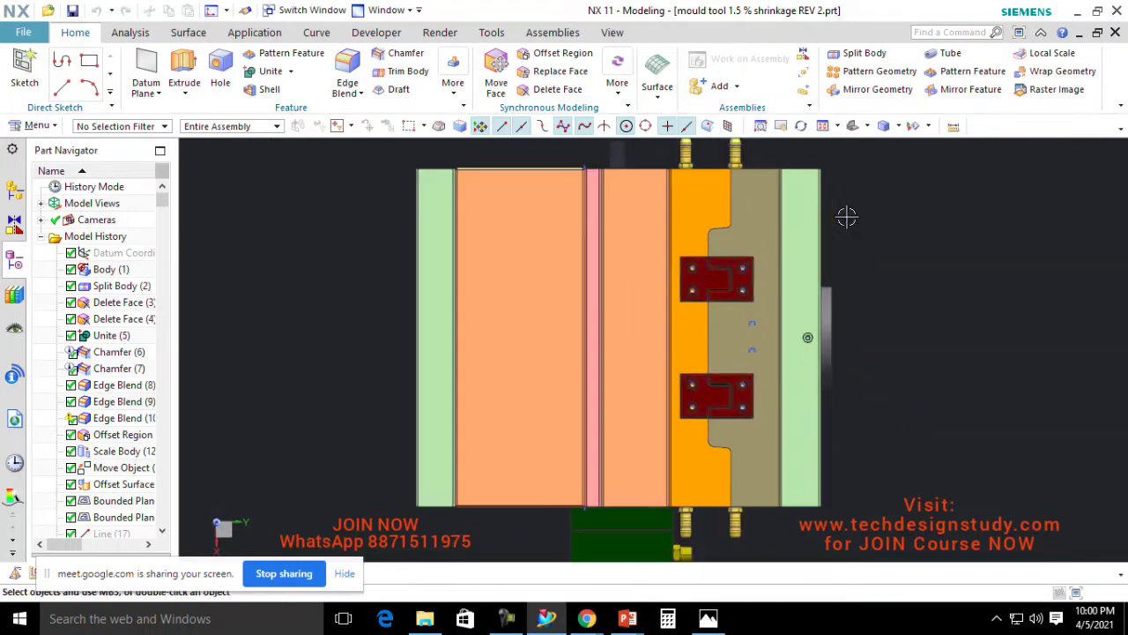
left_click(612, 31)
left_click(670, 90)
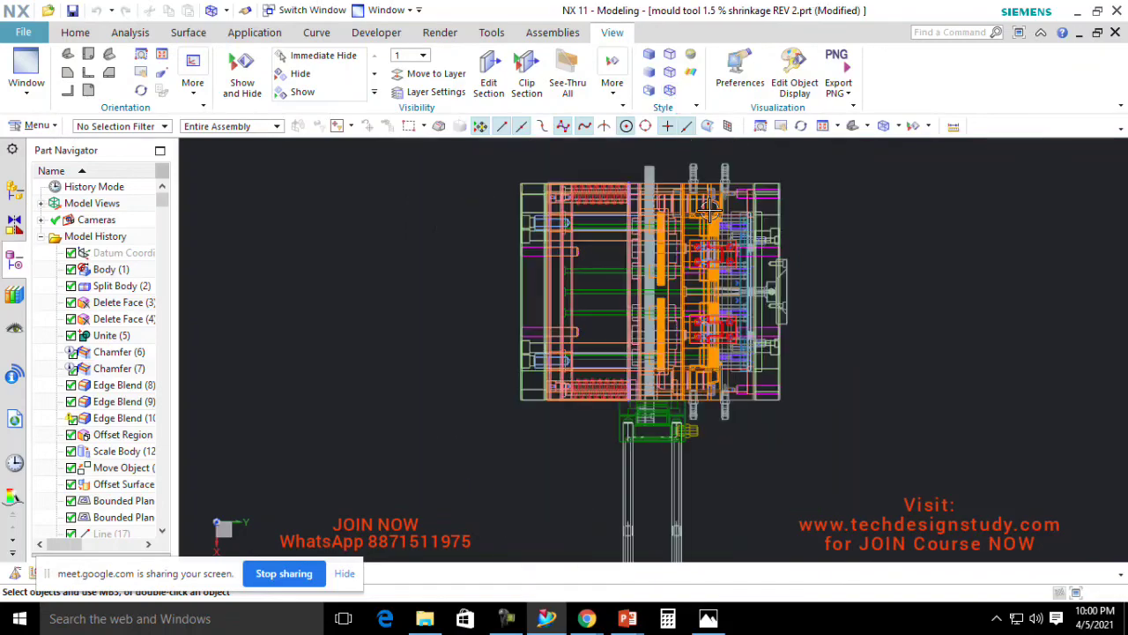
Step: Examine the springs, screws, pins and plate layout inside the wireframe mould tool
scroll(750, 217, "up", 2)
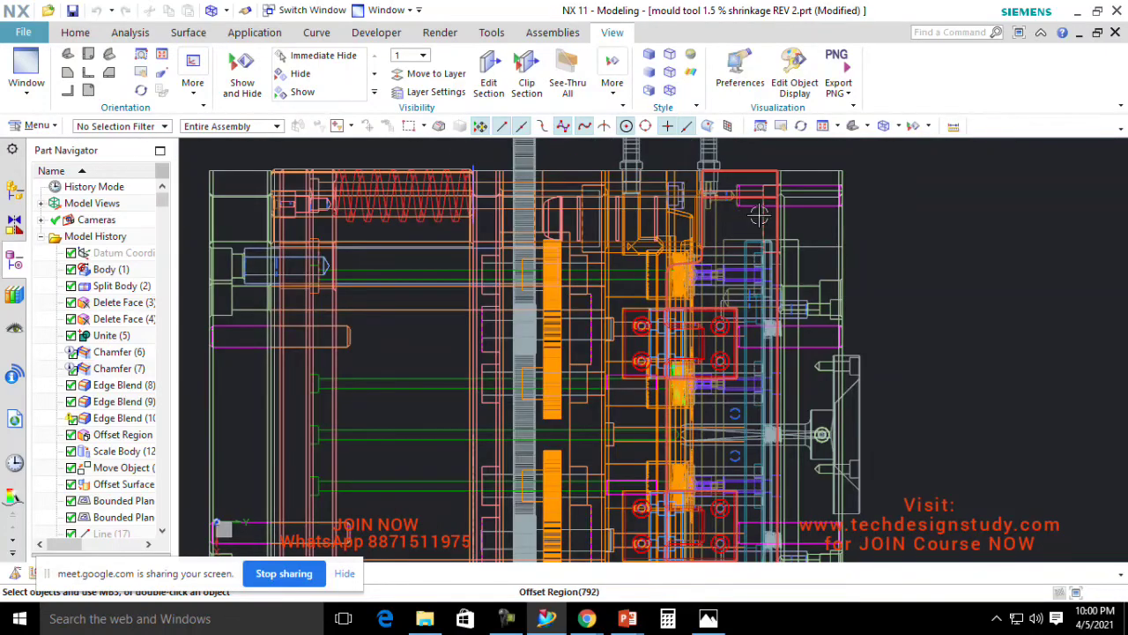
scroll(793, 222, "down", 2)
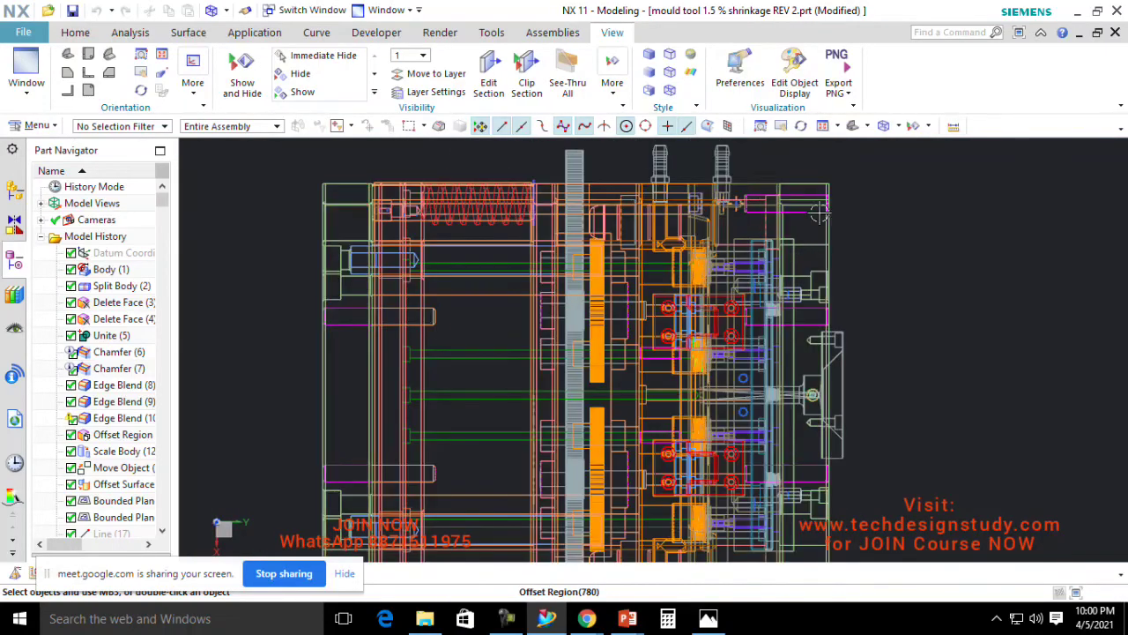
scroll(743, 276, "down", 3)
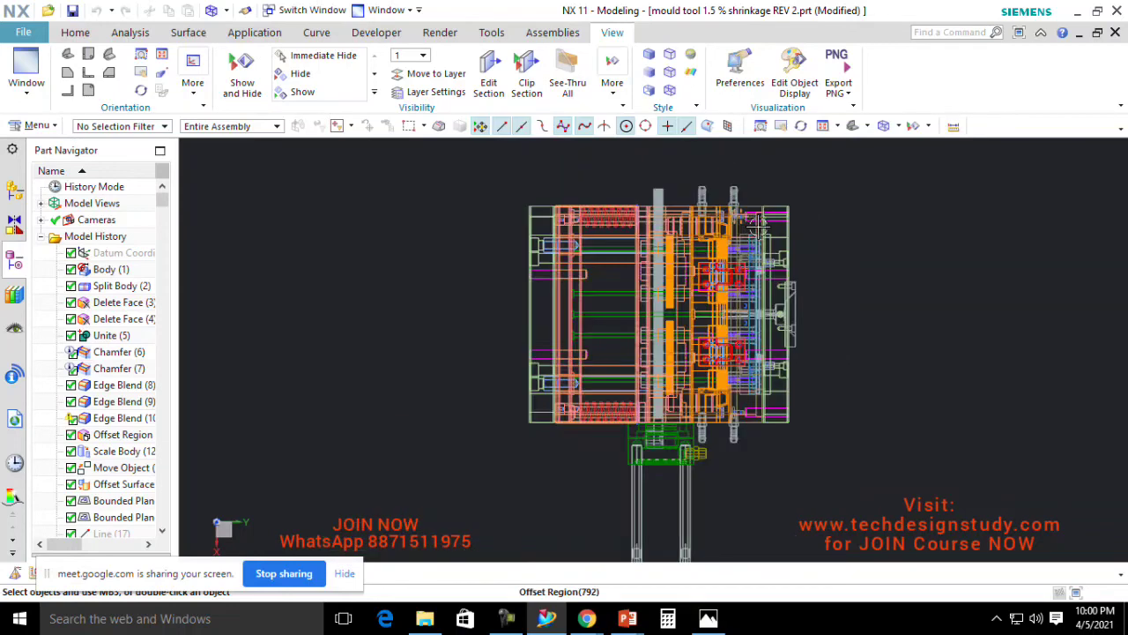
scroll(719, 212, "up", 5)
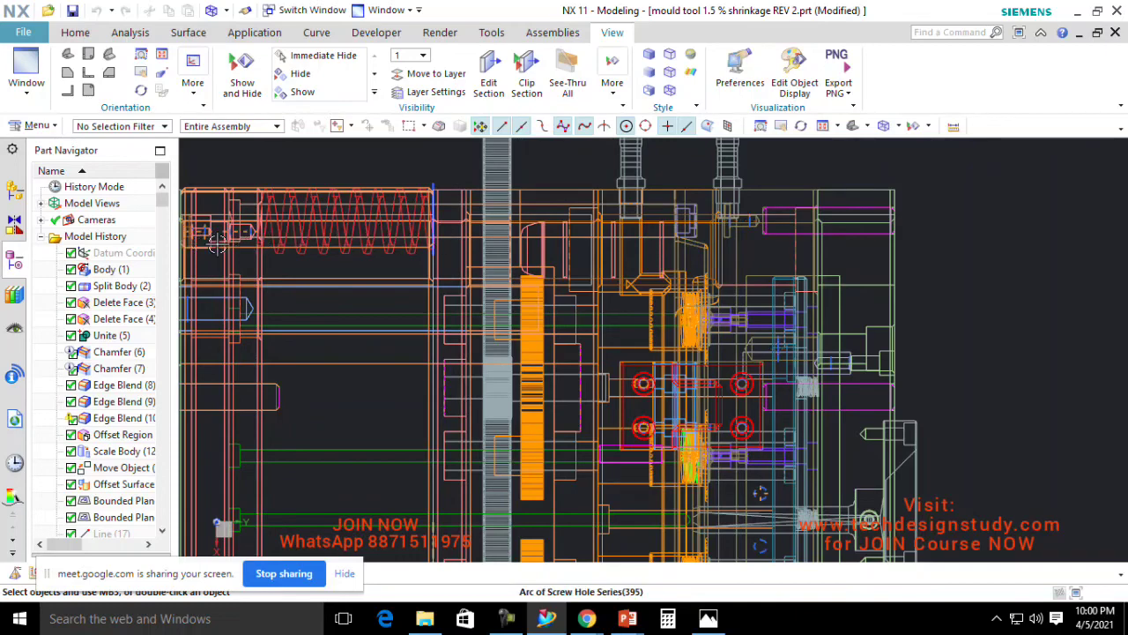
middle_click_drag(489, 250, 613, 256, "shift")
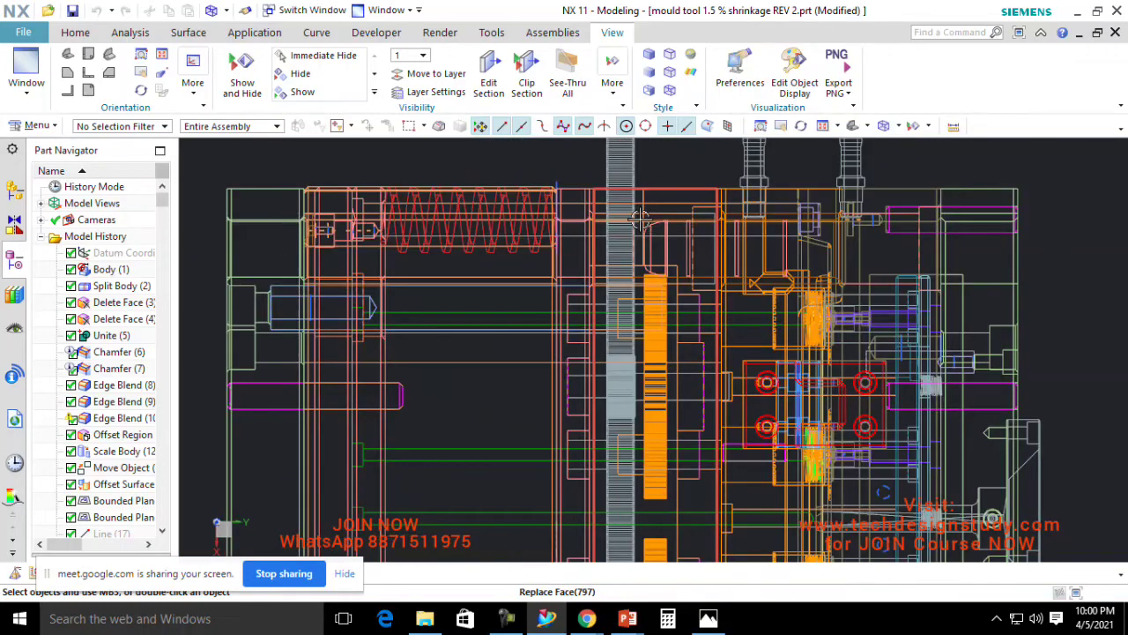
scroll(657, 222, "down", 5)
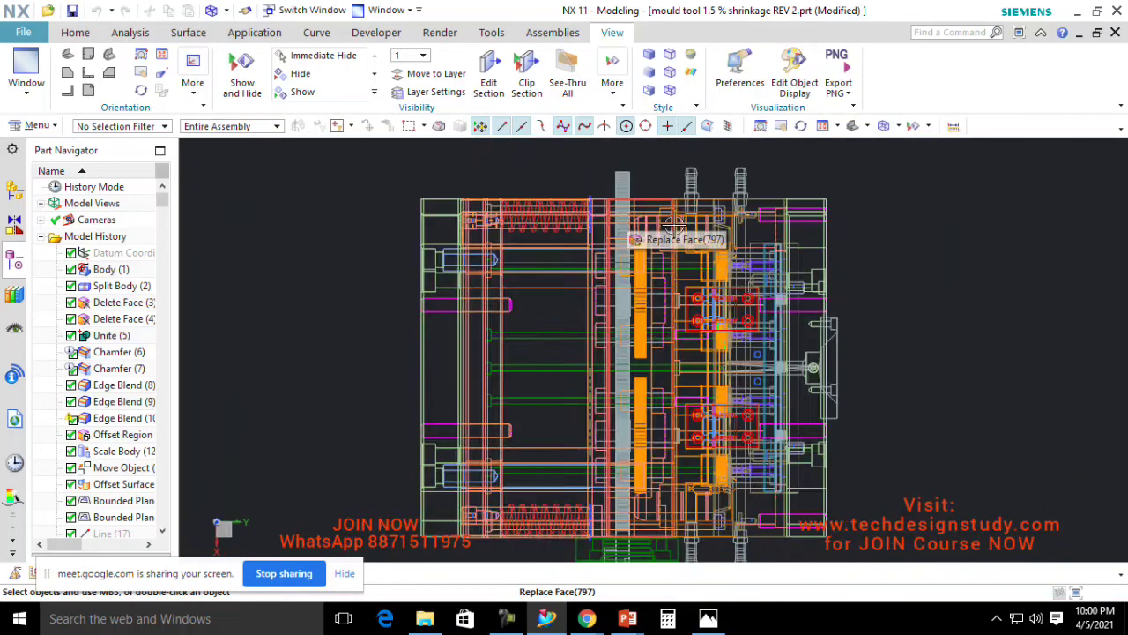
scroll(724, 221, "up", 1)
Step: Return the mould tool to shaded display and inspect its plates and side locks
right_click_drag(964, 254, 964, 227)
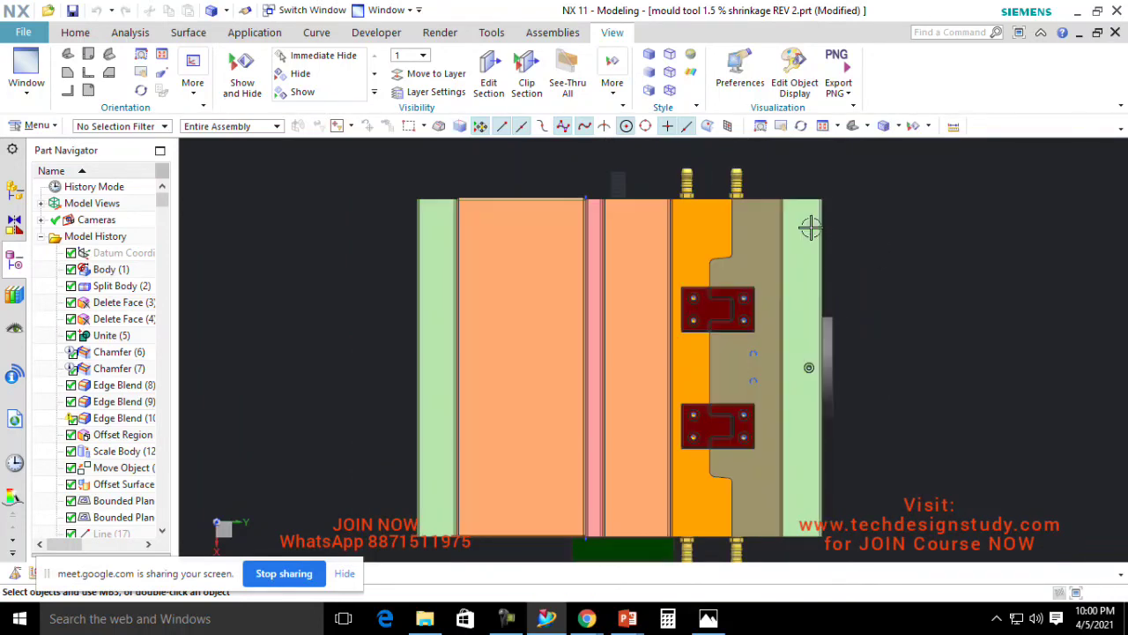
scroll(664, 211, "down", 2)
scroll(720, 228, "up", 2)
scroll(720, 227, "up", 2)
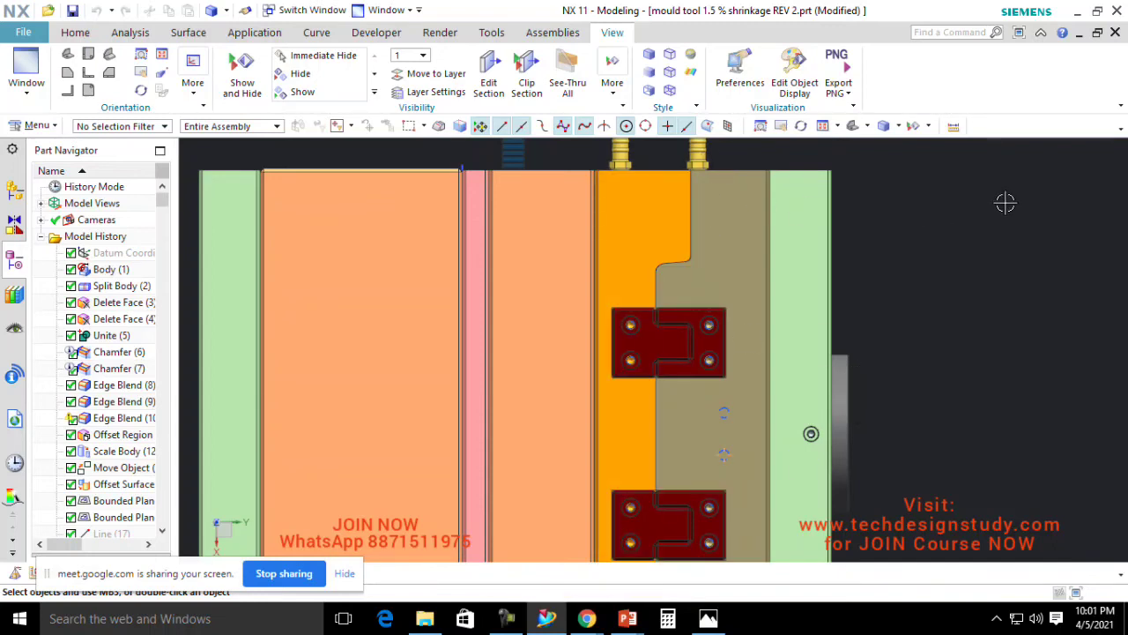
Step: Examine the shaded mould tool's plate stack, side locks and outer clamping plates squarely from the side and at an angle
scroll(744, 212, "down", 3)
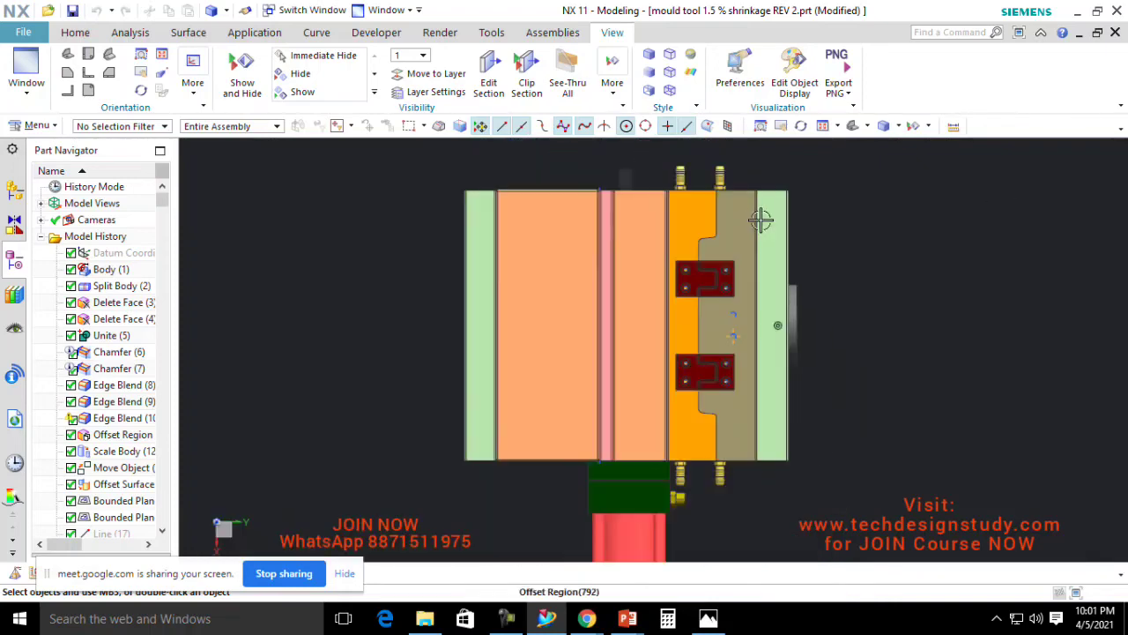
mouse_move(801, 211)
middle_mouse_down()
mouse_move(855, 234)
mouse_move(796, 199)
middle_mouse_up()
scroll(856, 233, "down", 3)
scroll(852, 236, "up", 5)
scroll(853, 252, "down", 1)
scroll(798, 226, "down", 1)
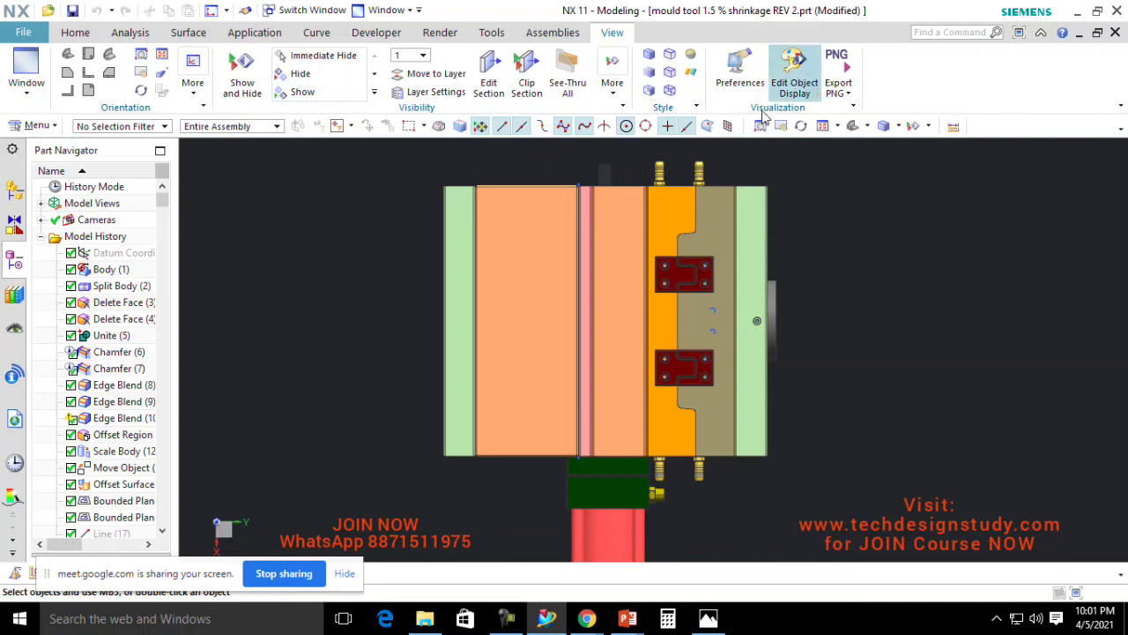
scroll(682, 258, "up", 3)
middle_click_drag(682, 258, 773, 227)
scroll(774, 227, "down", 4)
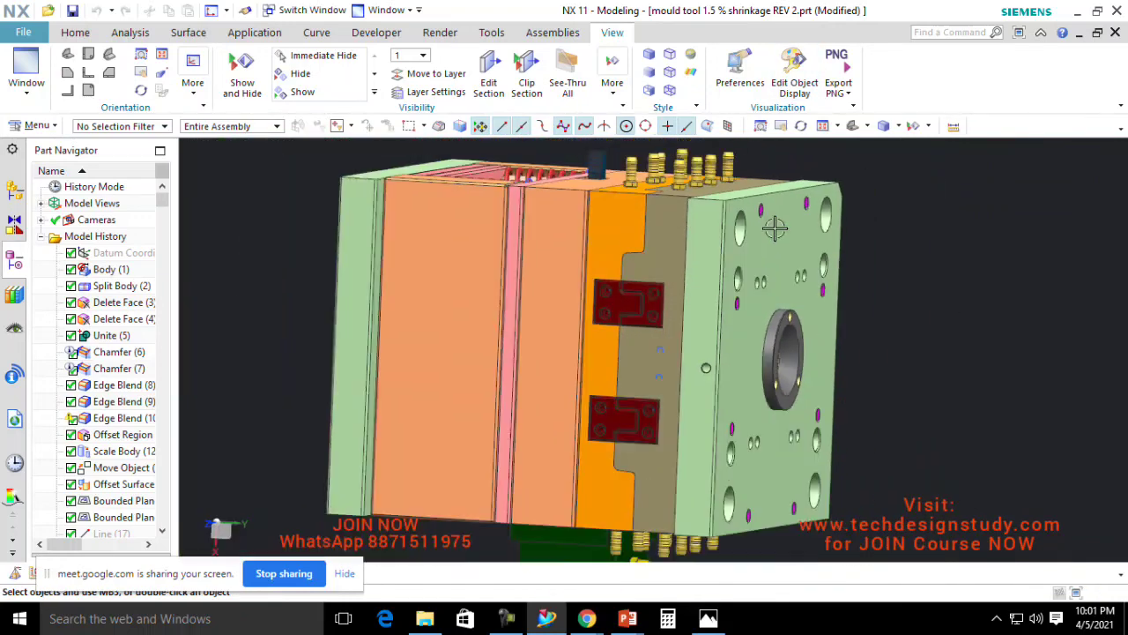
key("F8")
scroll(704, 224, "up", 2)
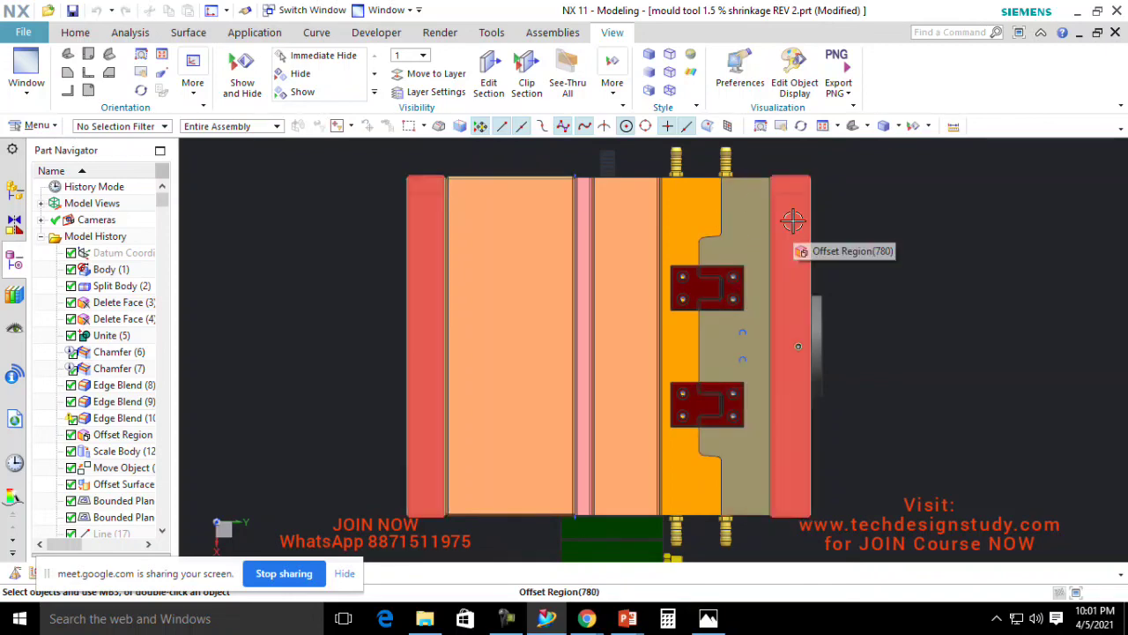
middle_click_drag(780, 224, 843, 234)
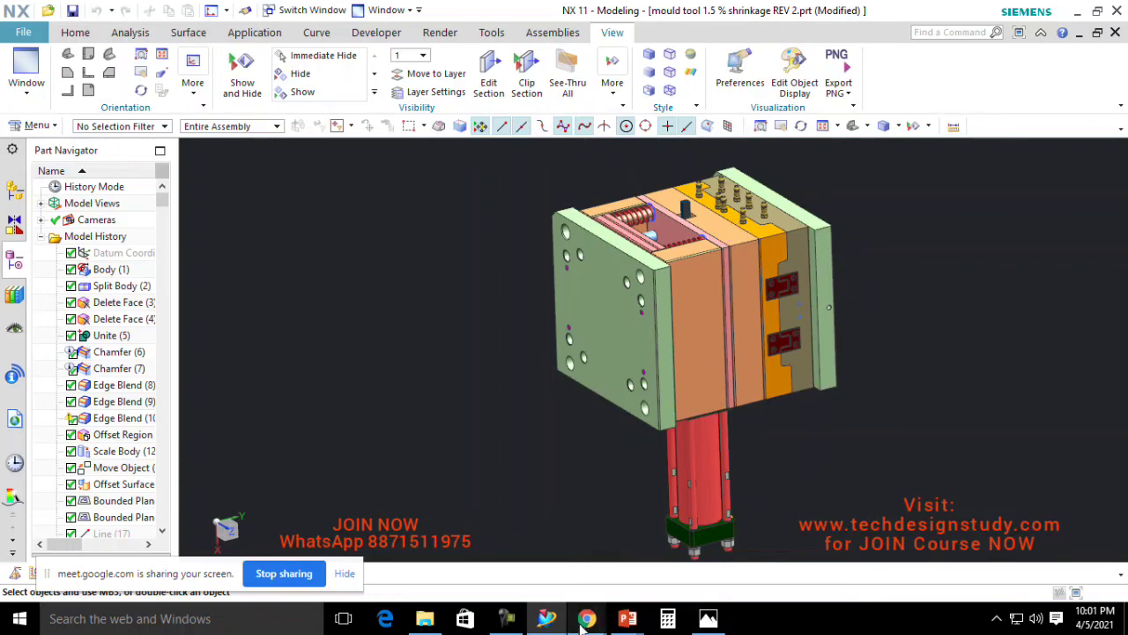
Step: Switch to the Google Meet call in Chrome, leave the meeting and close the browser
mouse_move(588, 618)
left_click(510, 575)
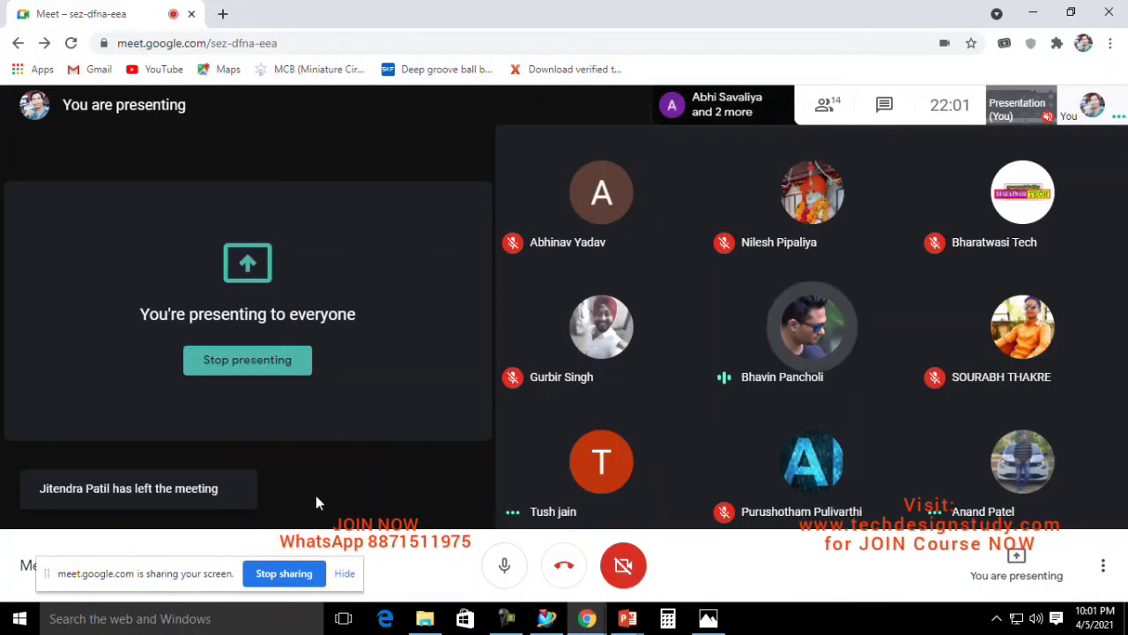
left_click(565, 569)
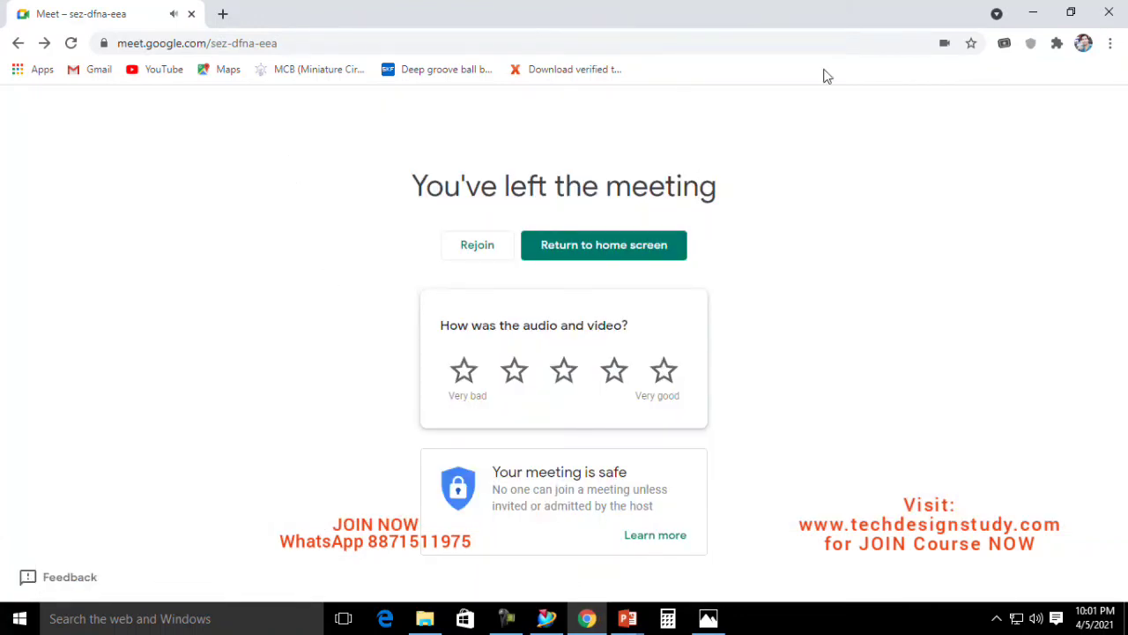
left_click(1112, 10)
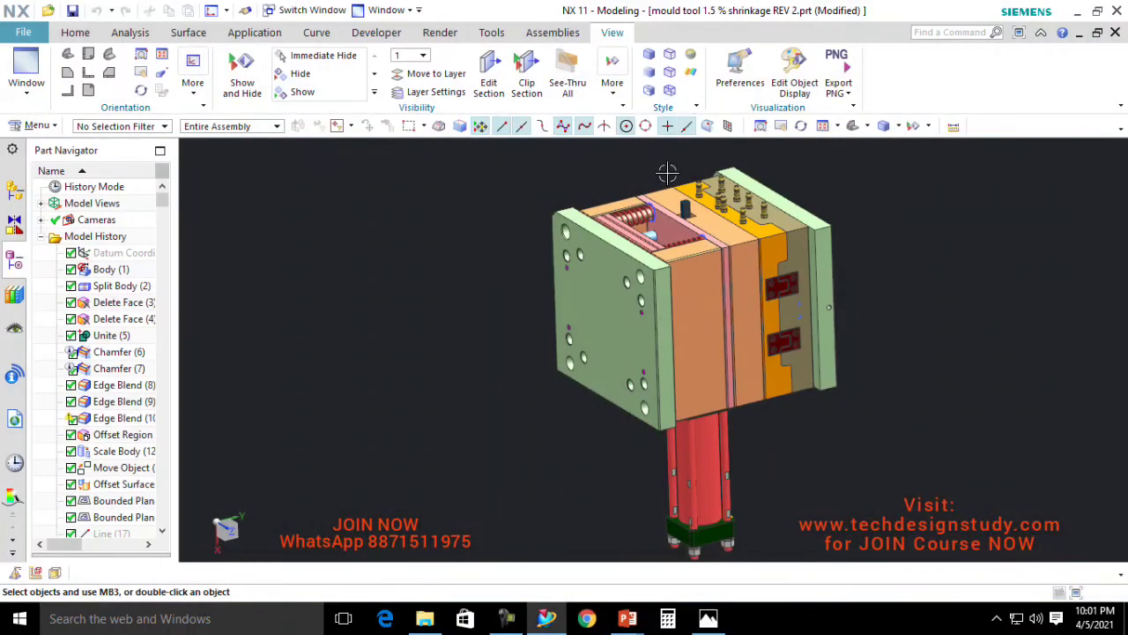
Step: Exit NX without saving the changes to the multi cavity and mould tool parts
middle_click_drag(798, 220, 846, 229)
left_click(1112, 10)
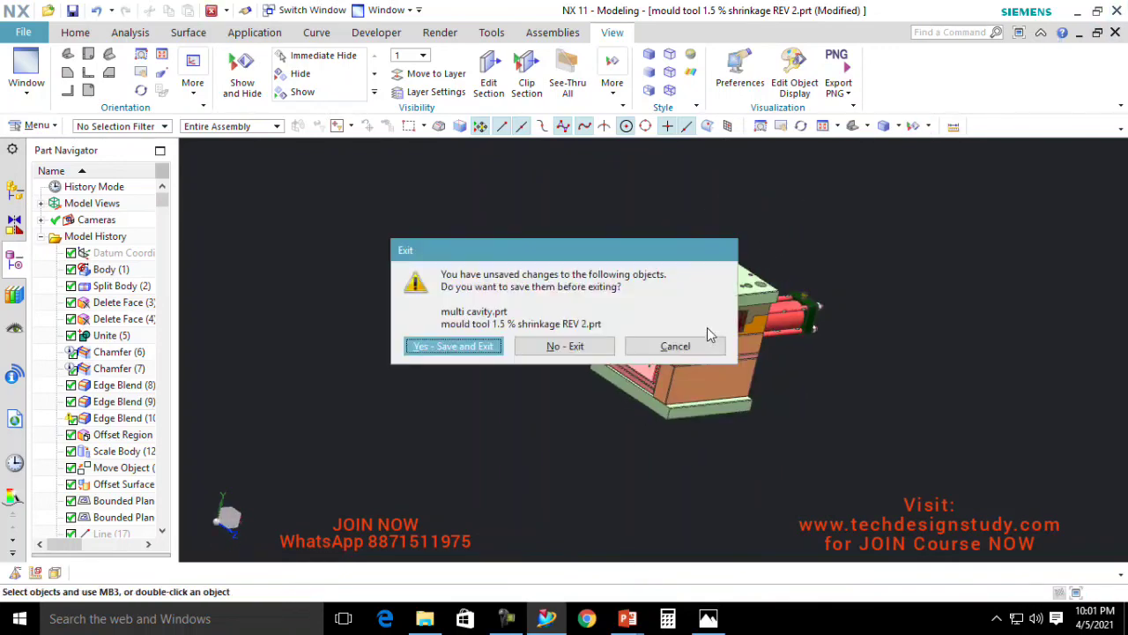
left_click(597, 346)
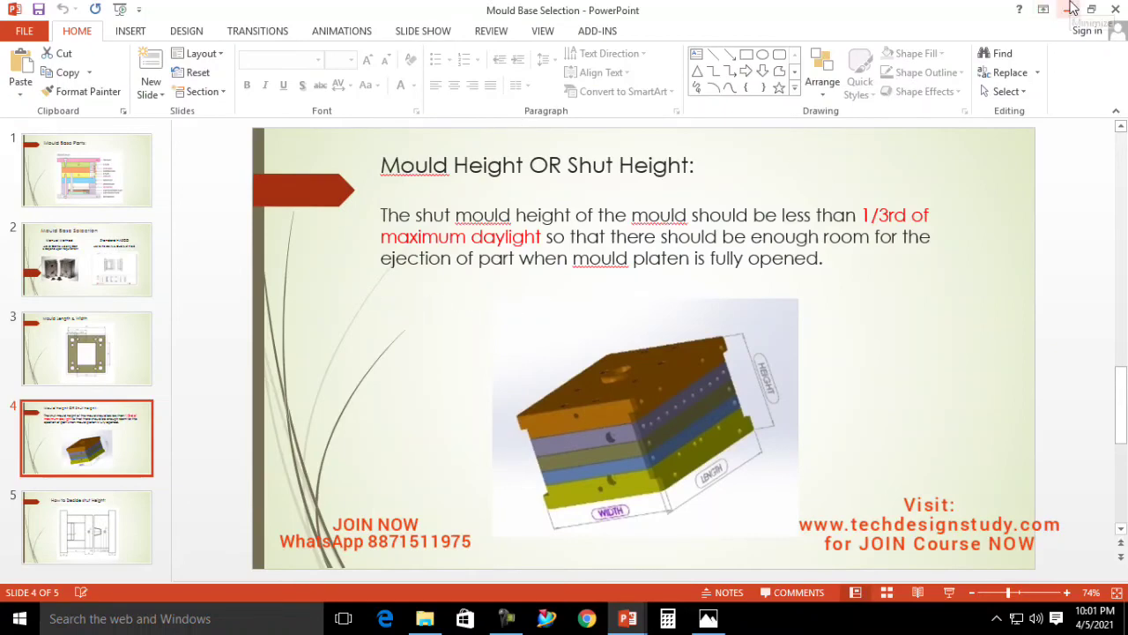
Step: Close the PowerPoint presentations "Mould Base Selection" and "air vent"
left_click(1116, 10)
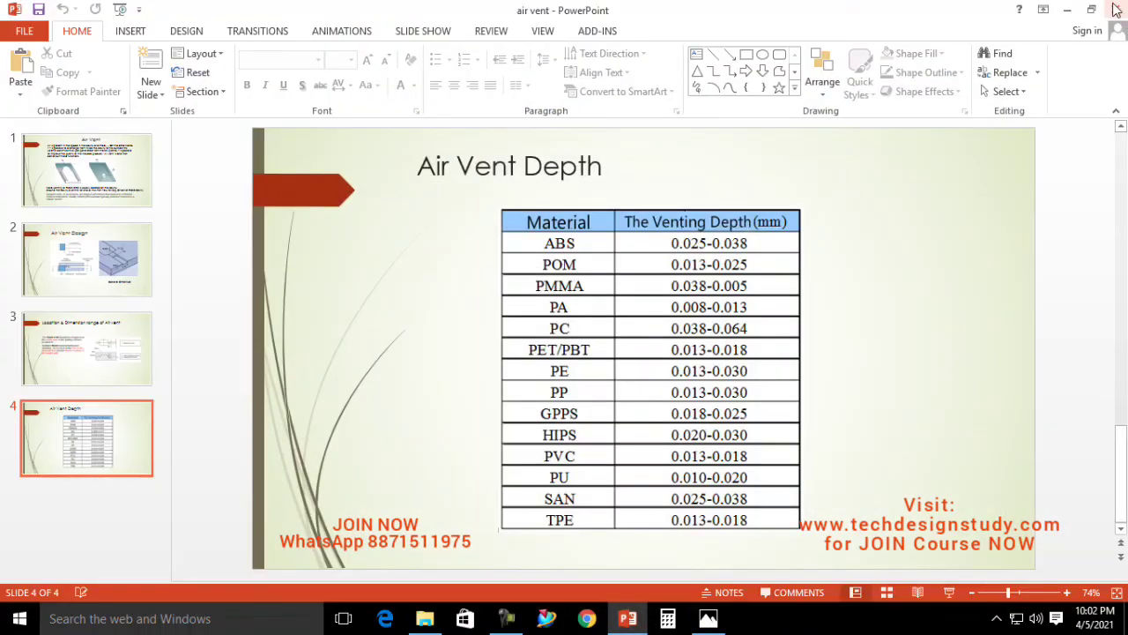
left_click(1116, 10)
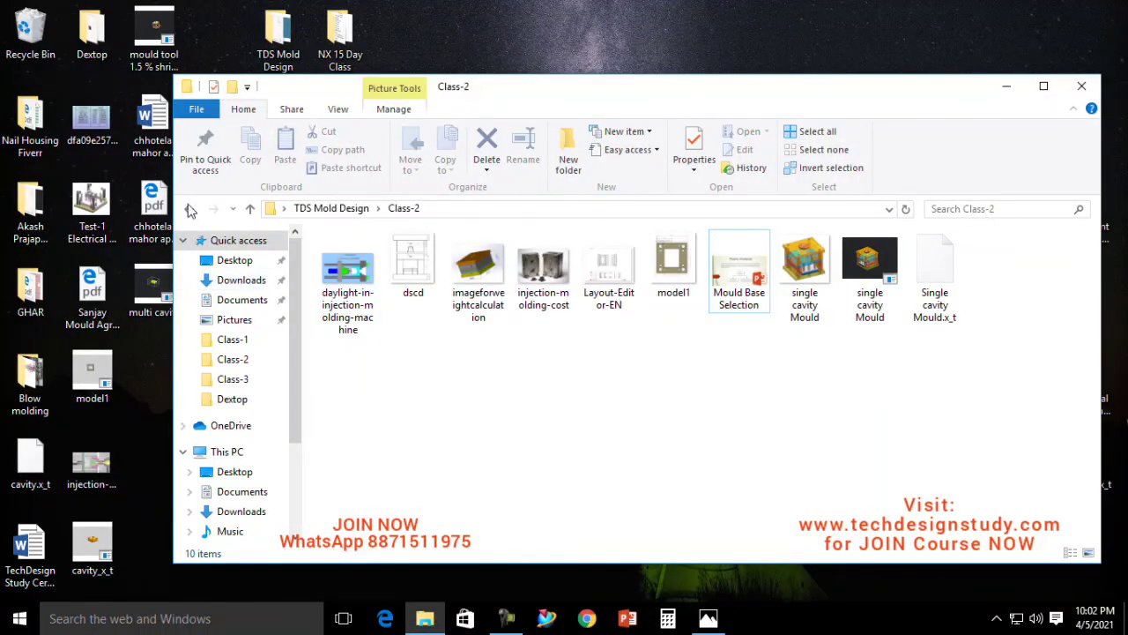
Step: Return to the TDS Mold Design folder in File Explorer and open its Class-1 folder
left_click(190, 210)
double_click(361, 258)
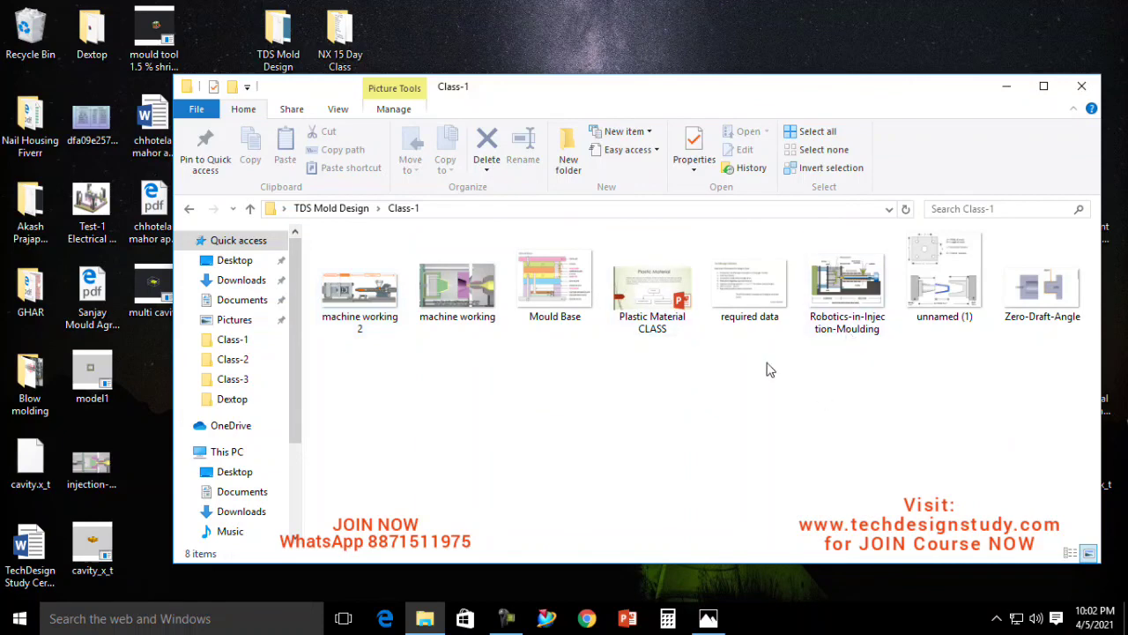
left_click(507, 620)
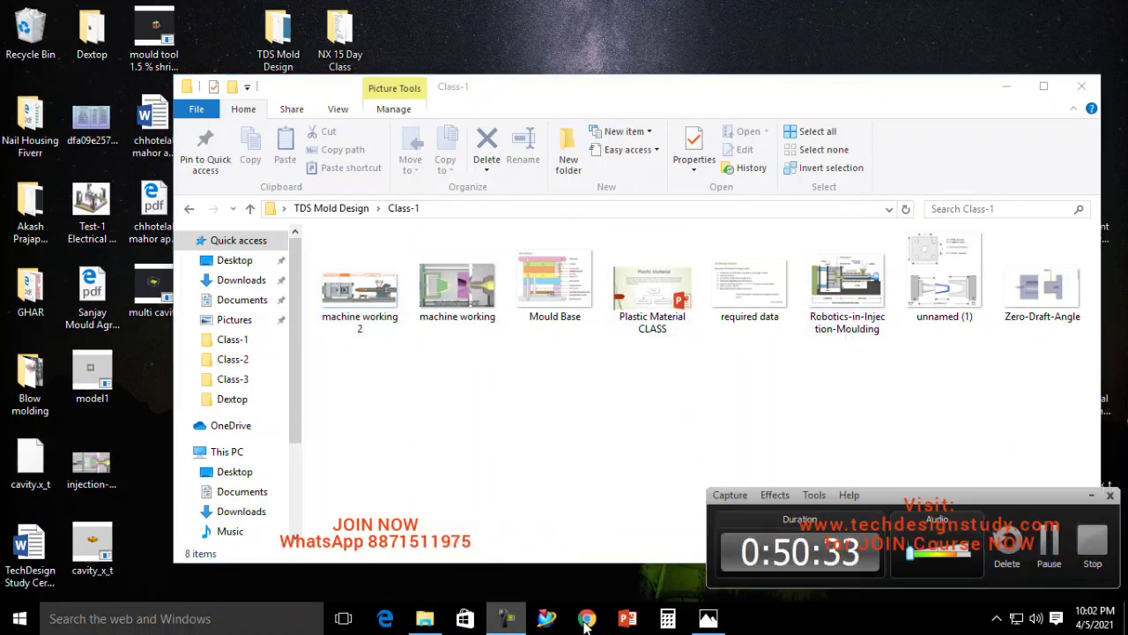